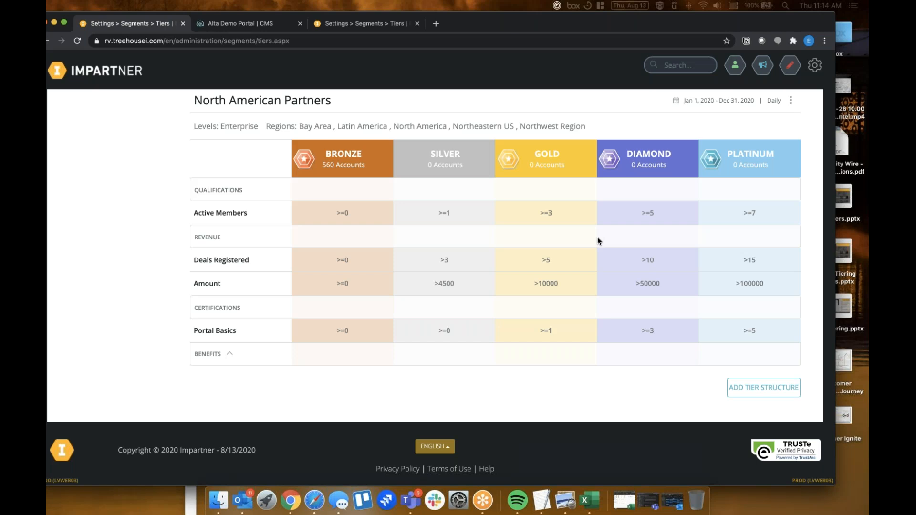
Open the North American Partners tier structure for editing
{"action": "scroll", "coordinate": [598, 241], "scroll_direction": "up", "scroll_amount": 10}
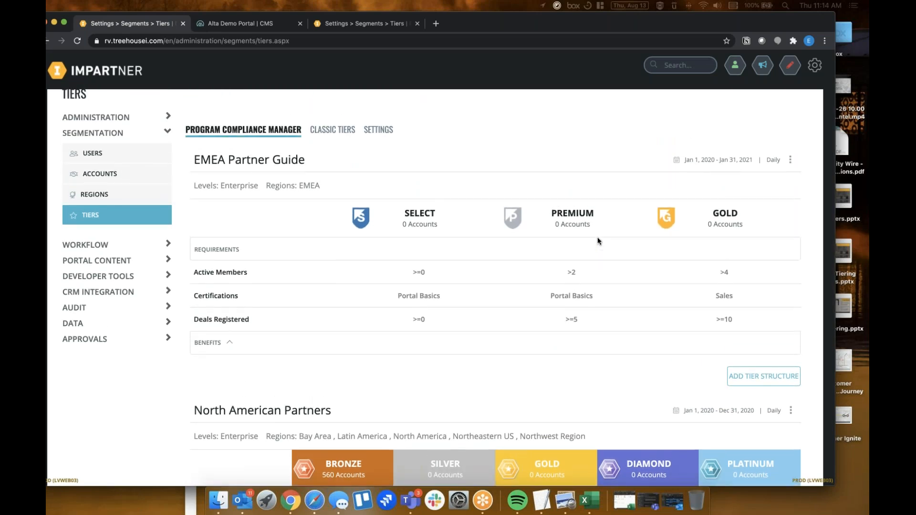
{"action": "double_click", "coordinate": [232, 187]}
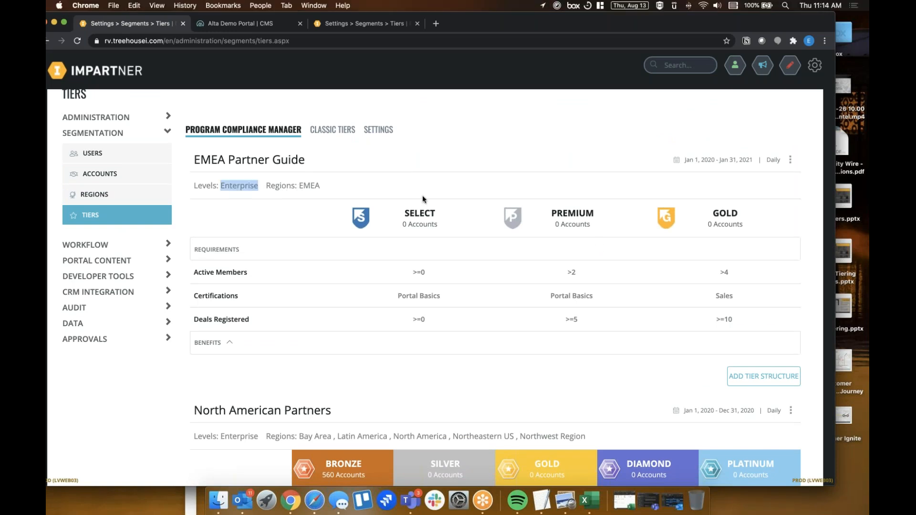
{"action": "scroll", "coordinate": [422, 196], "scroll_direction": "down", "scroll_amount": 5}
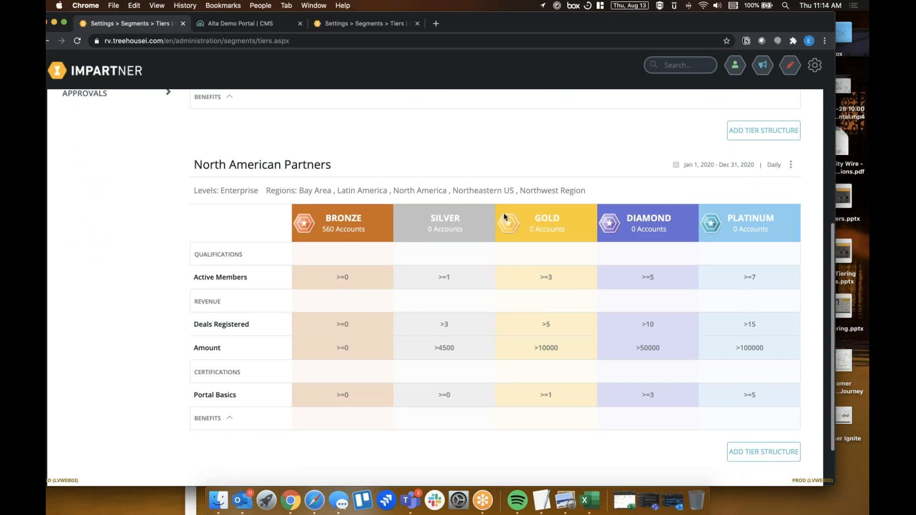
{"action": "scroll", "coordinate": [519, 211], "scroll_direction": "down", "scroll_amount": 1}
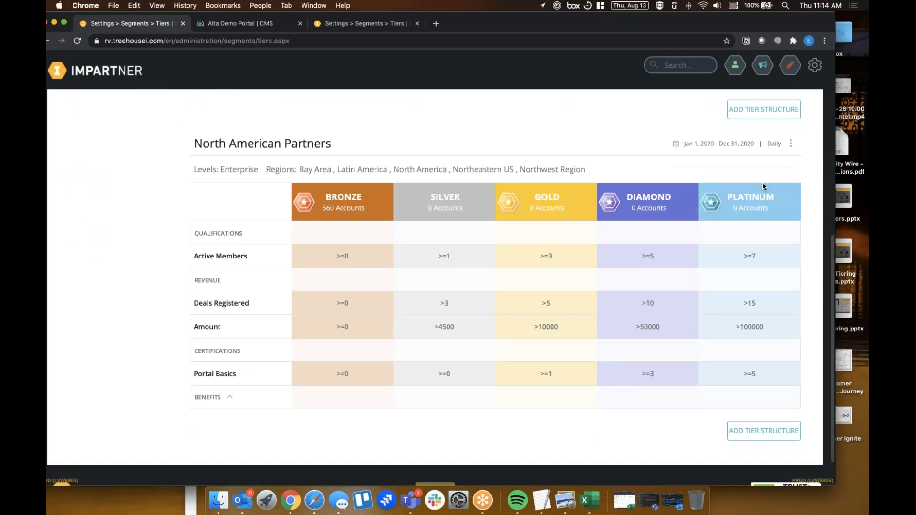
{"action": "left_click", "coordinate": [791, 143]}
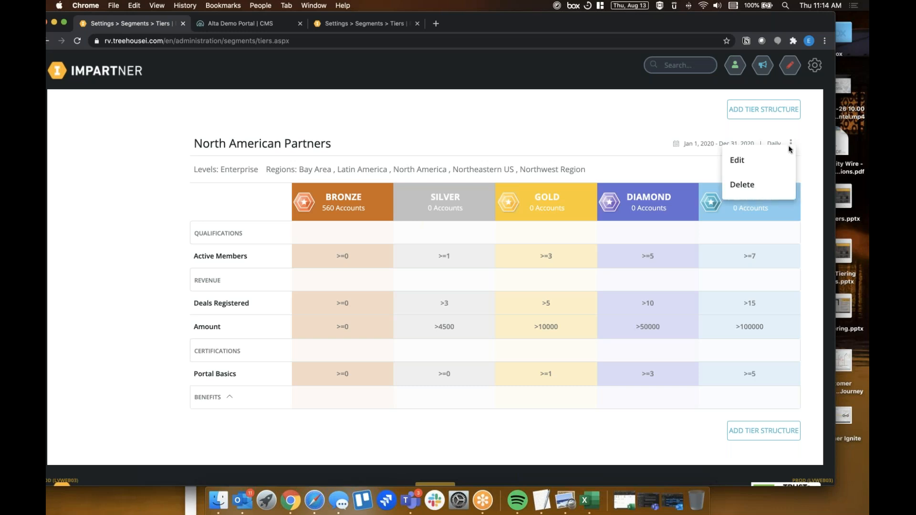
{"action": "left_click", "coordinate": [765, 159]}
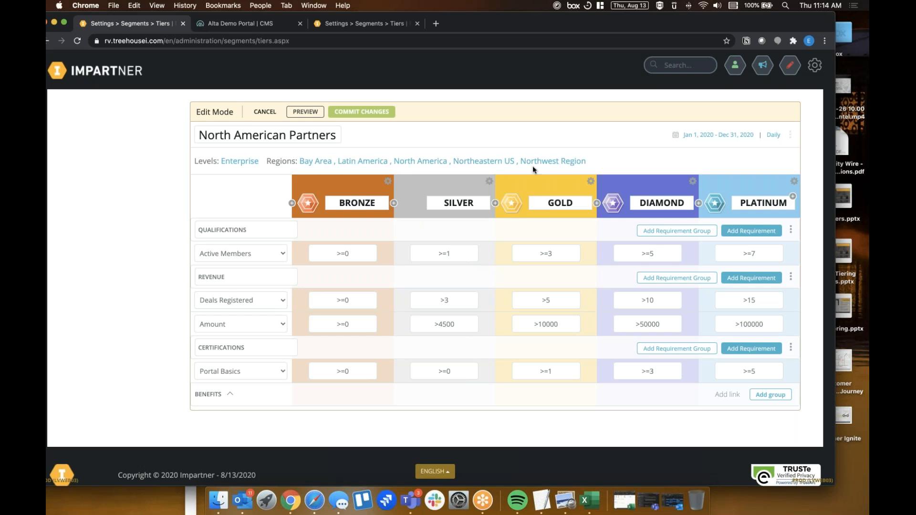
Open the tier structure's level and region settings, return to its schedule settings and review the promotion cycle options
{"action": "left_click", "coordinate": [239, 163]}
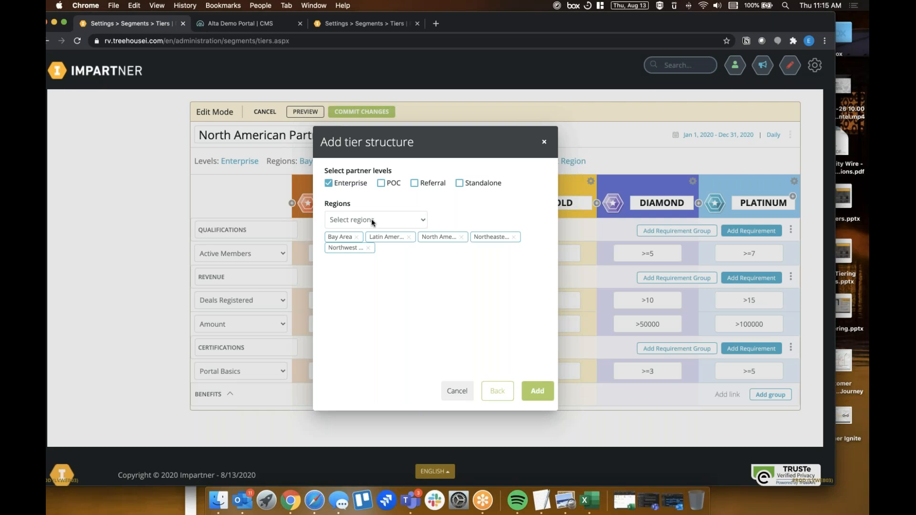
{"action": "left_click", "coordinate": [499, 394]}
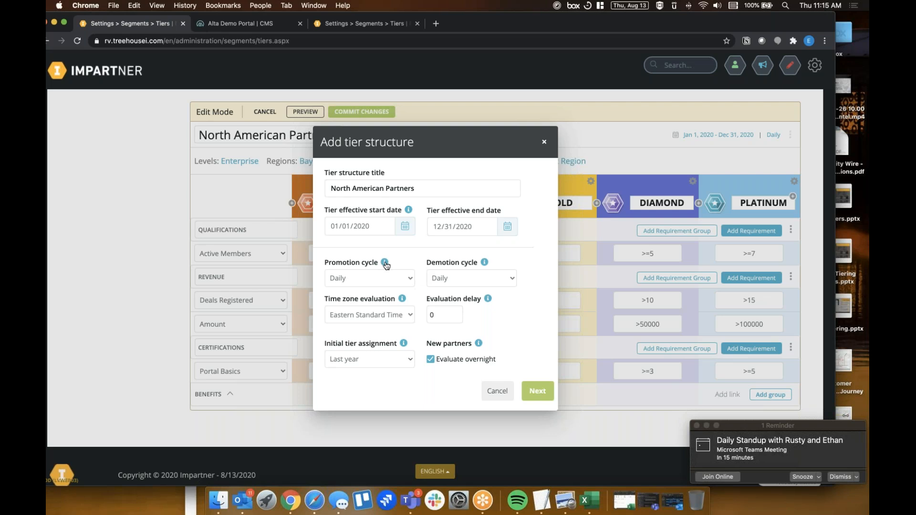
{"action": "left_click", "coordinate": [371, 282]}
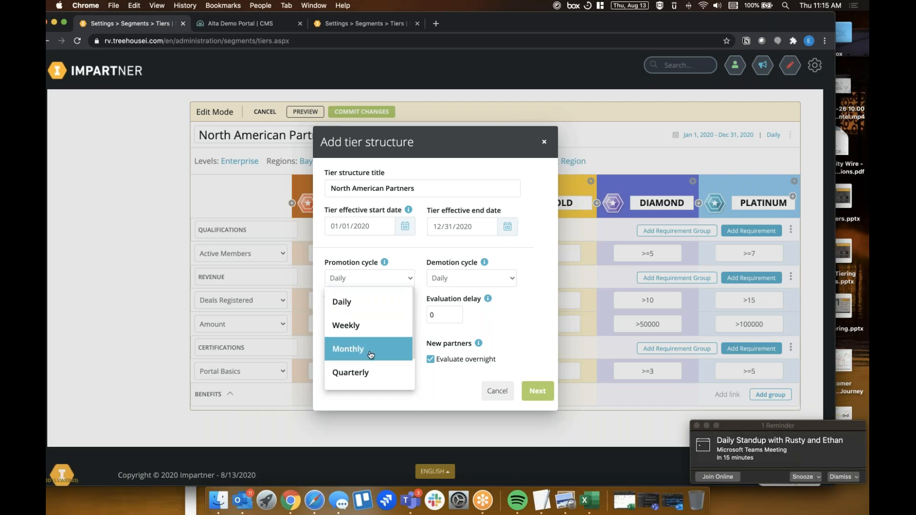
{"action": "scroll", "coordinate": [372, 355], "scroll_direction": "down", "scroll_amount": 2}
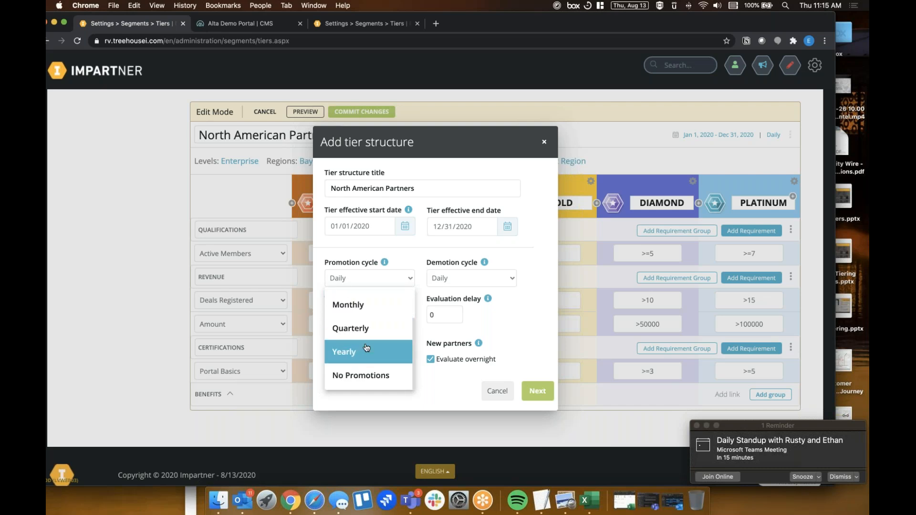
{"action": "scroll", "coordinate": [367, 348], "scroll_direction": "up", "scroll_amount": 2}
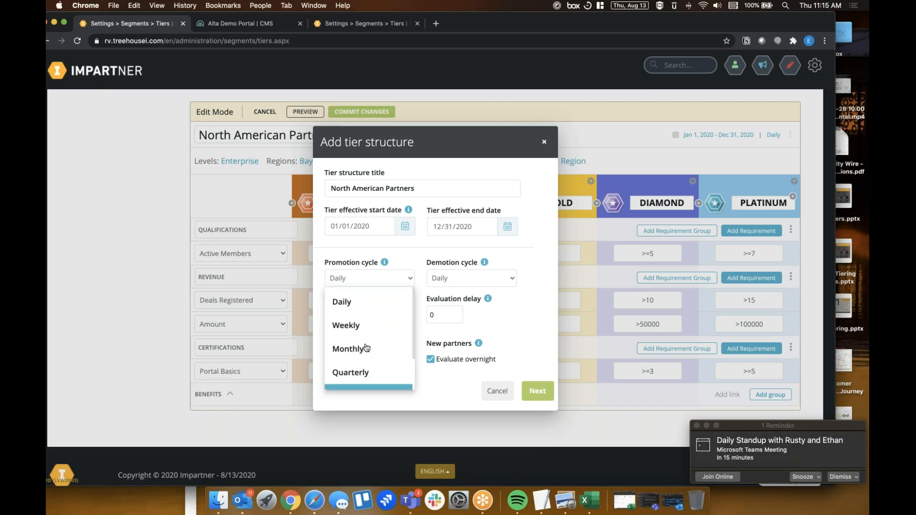
{"action": "left_click", "coordinate": [536, 288]}
Review the demotion cycle options and close the tier structure settings without saving
{"action": "left_click", "coordinate": [474, 278]}
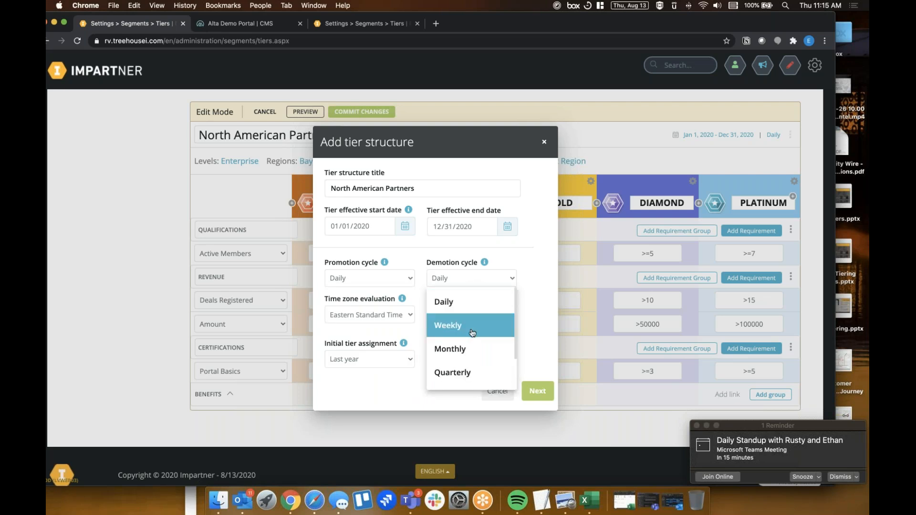
{"action": "scroll", "coordinate": [472, 330], "scroll_direction": "down", "scroll_amount": 2}
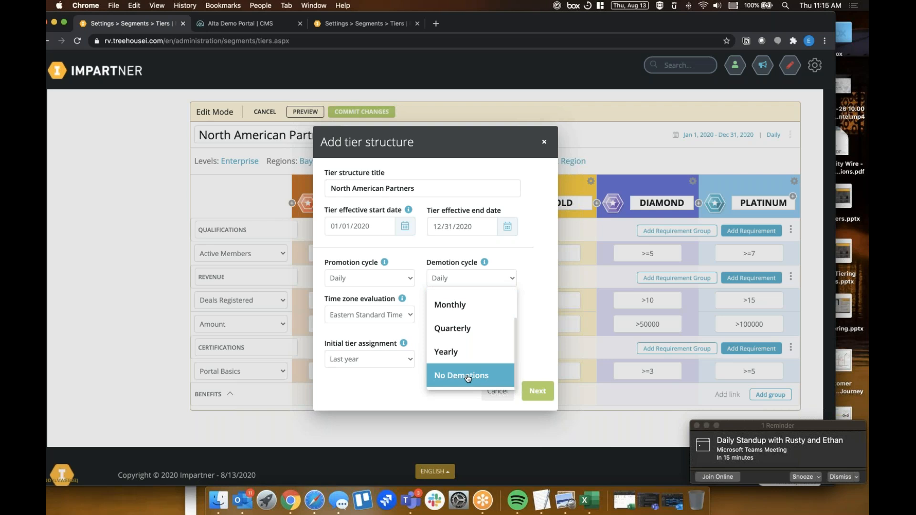
{"action": "scroll", "coordinate": [466, 334], "scroll_direction": "up", "scroll_amount": 1}
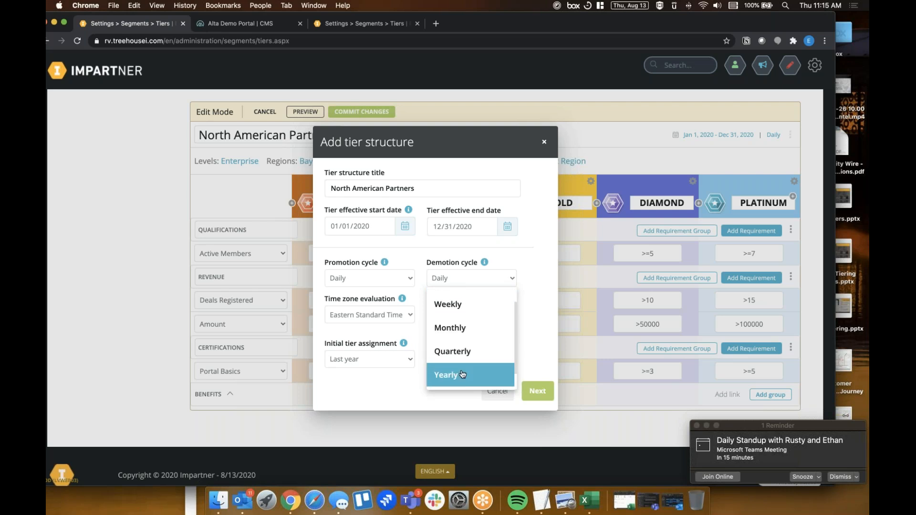
{"action": "left_click", "coordinate": [533, 320]}
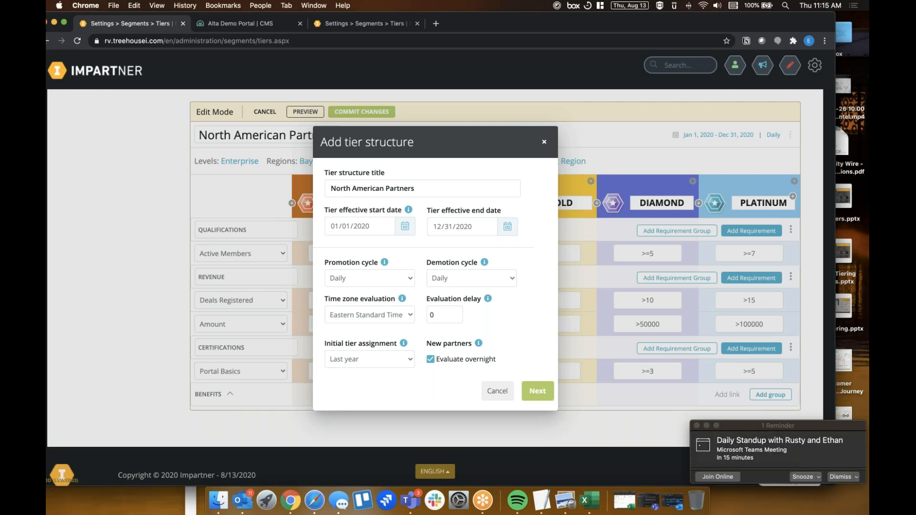
{"action": "left_click", "coordinate": [544, 142]}
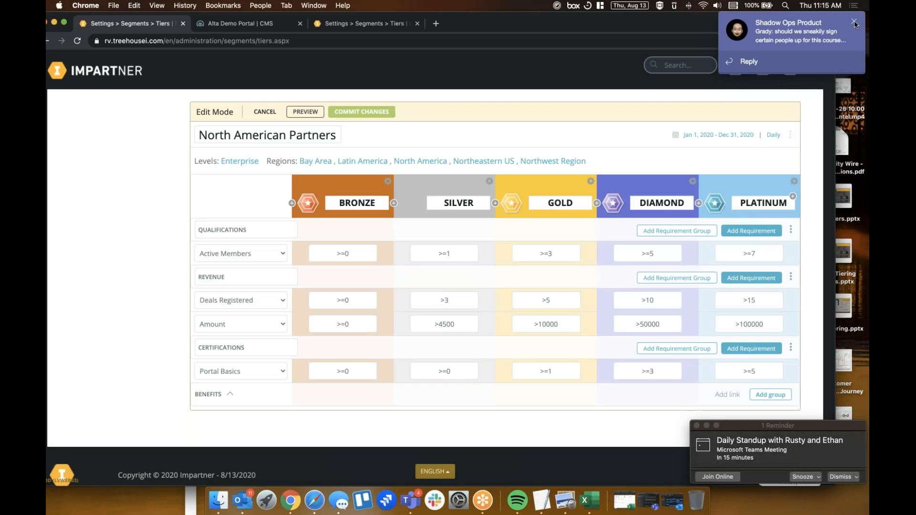
Dismiss the chat notification and quit Microsoft Teams
{"action": "left_click", "coordinate": [855, 23]}
{"action": "right_click", "coordinate": [411, 500]}
{"action": "left_click", "coordinate": [425, 470]}
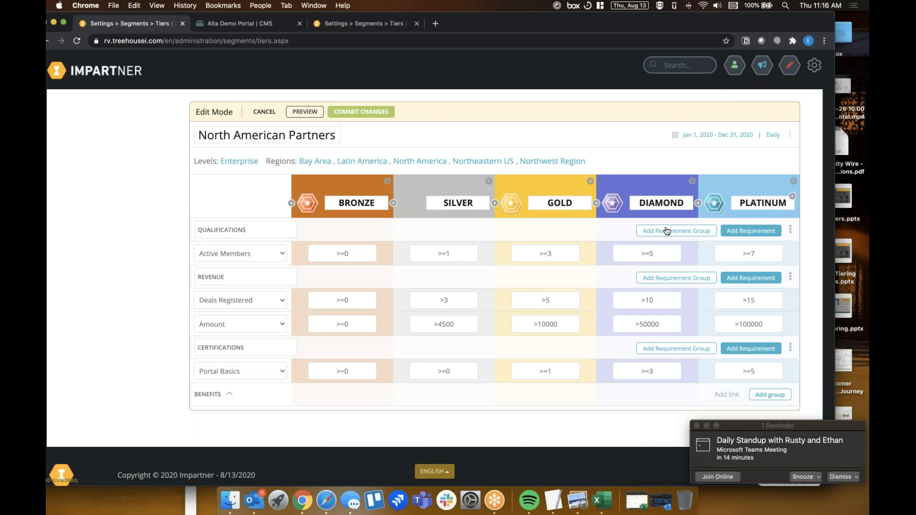
View the badge options for the Bronze tier and cancel without changing the badge
{"action": "left_click", "coordinate": [388, 182]}
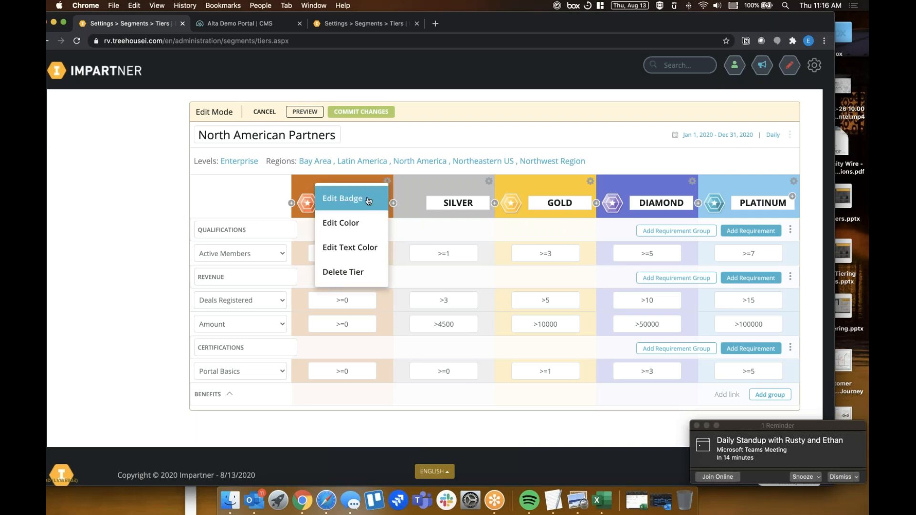
{"action": "left_click", "coordinate": [369, 201]}
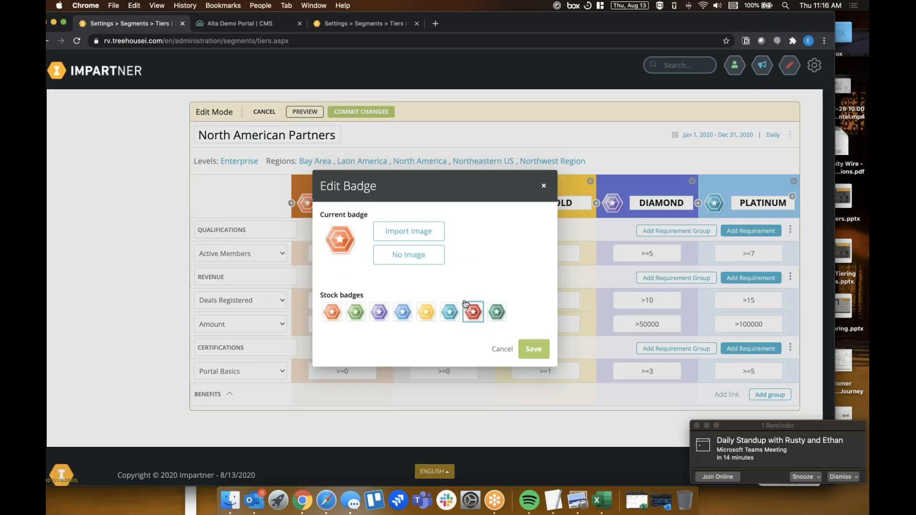
{"action": "left_click", "coordinate": [502, 350]}
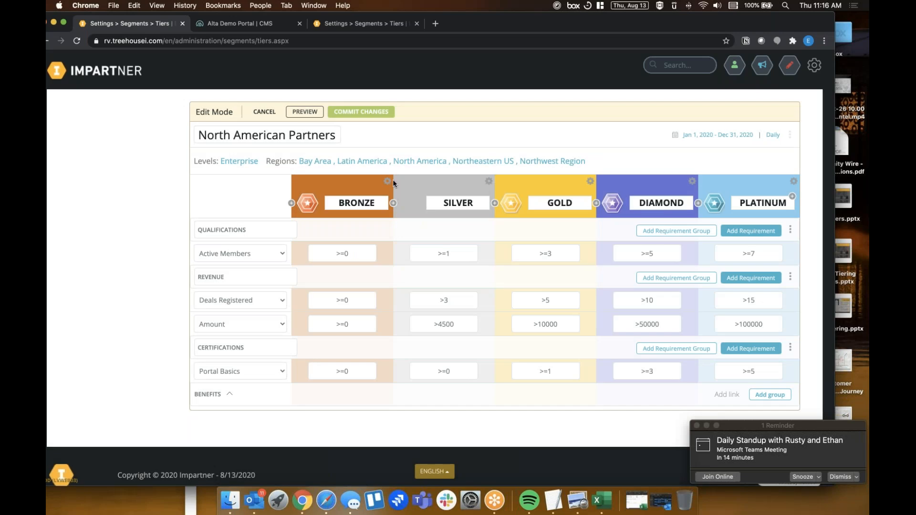
View the colour picker for the Silver tier and close it without changing the colour
{"action": "left_click", "coordinate": [490, 183]}
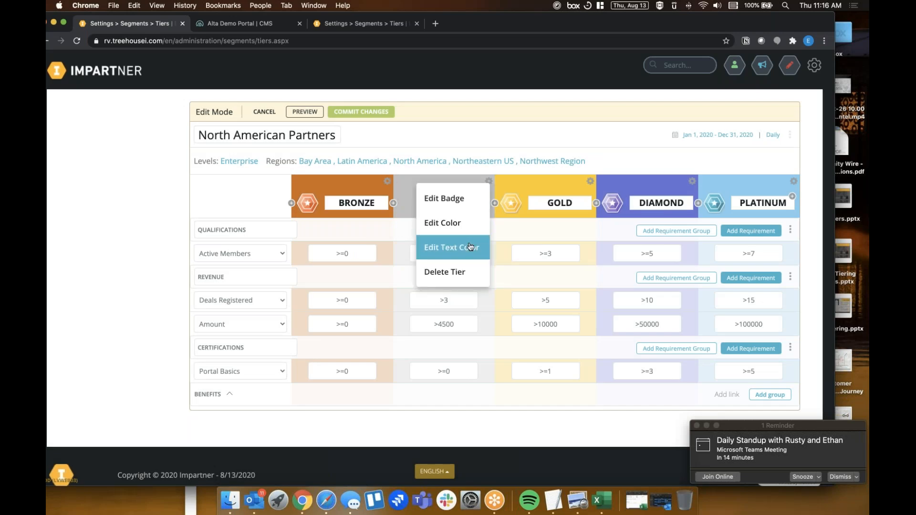
{"action": "left_click", "coordinate": [464, 224]}
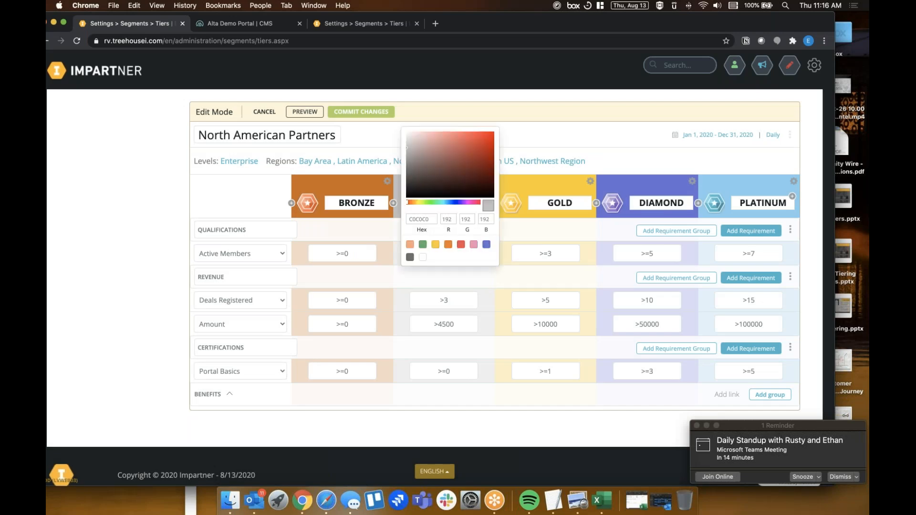
{"action": "left_click", "coordinate": [512, 233]}
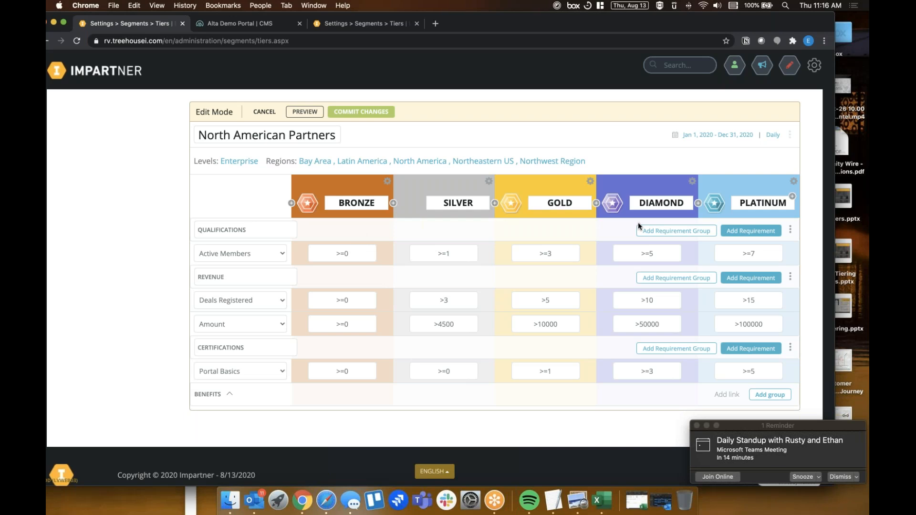
Add a requirement group below the Qualifications group, and delete that new group
{"action": "left_click", "coordinate": [683, 232]}
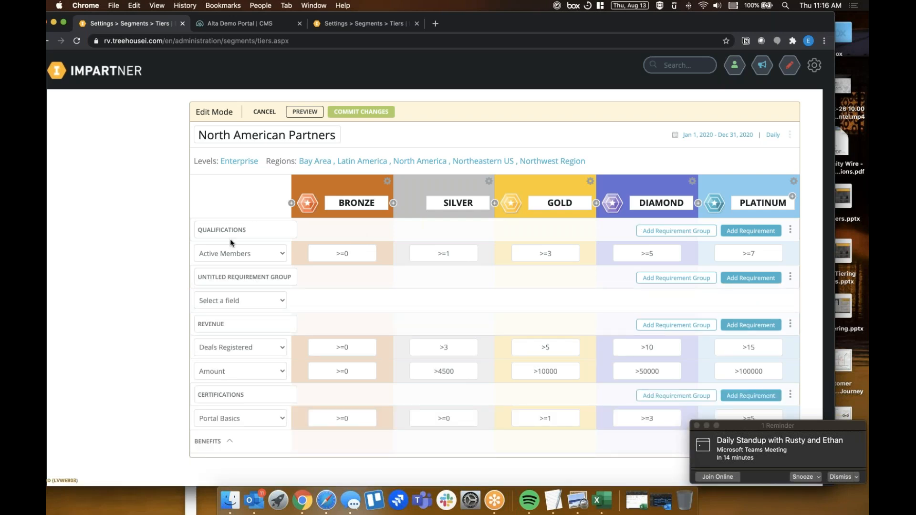
{"action": "left_click", "coordinate": [789, 280]}
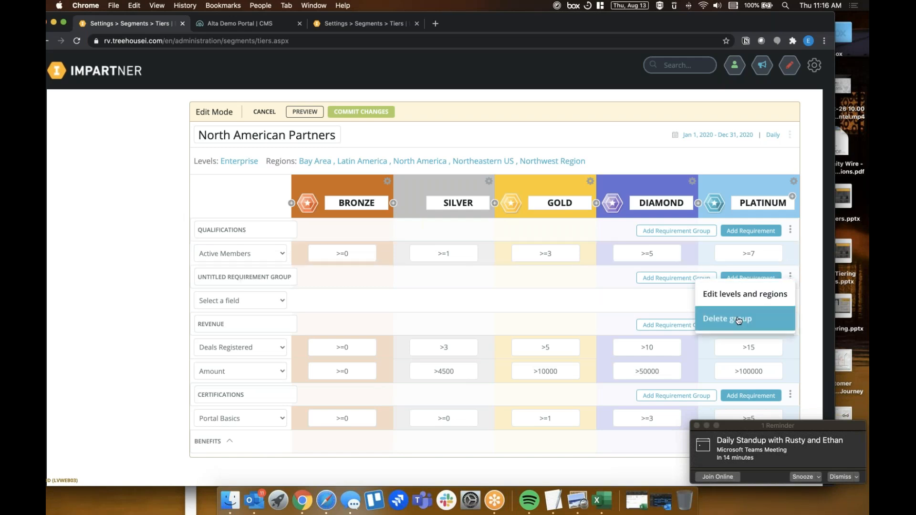
{"action": "left_click", "coordinate": [728, 318]}
Examine the requirement fields available for the Active Members row in the Qualifications group, keeping the current field
{"action": "double_click", "coordinate": [234, 230]}
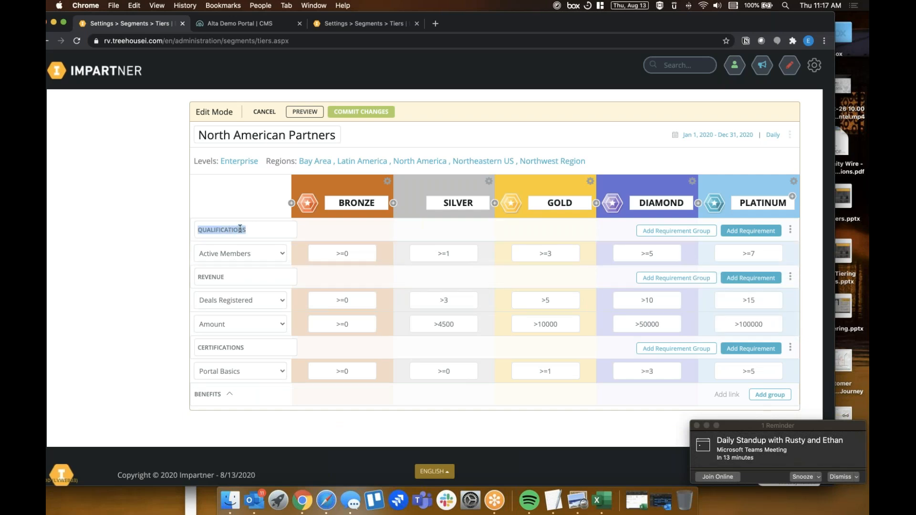
{"action": "left_click", "coordinate": [246, 257]}
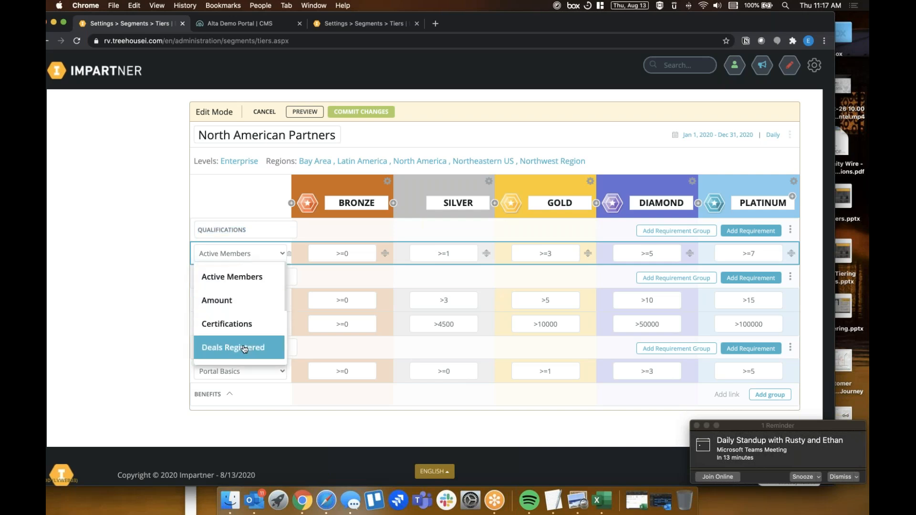
{"action": "scroll", "coordinate": [238, 324], "scroll_direction": "down", "scroll_amount": 3}
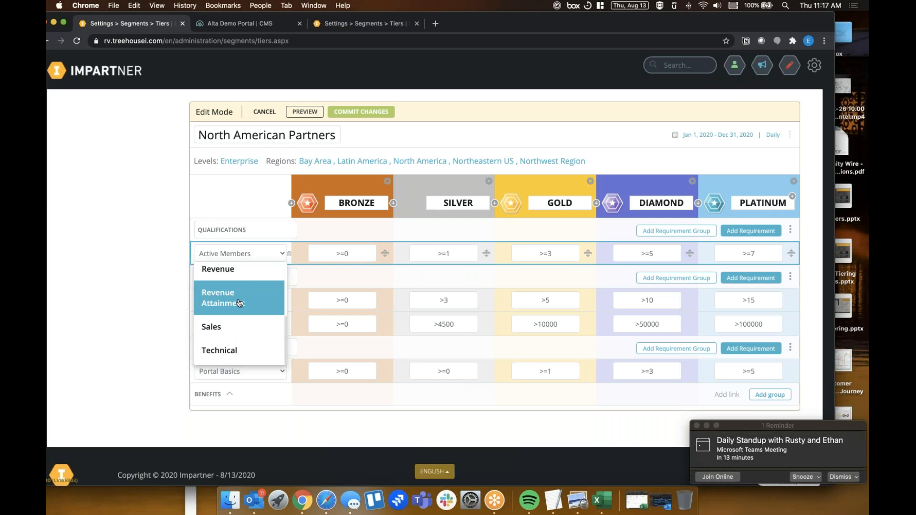
{"action": "scroll", "coordinate": [240, 303], "scroll_direction": "up", "scroll_amount": 5}
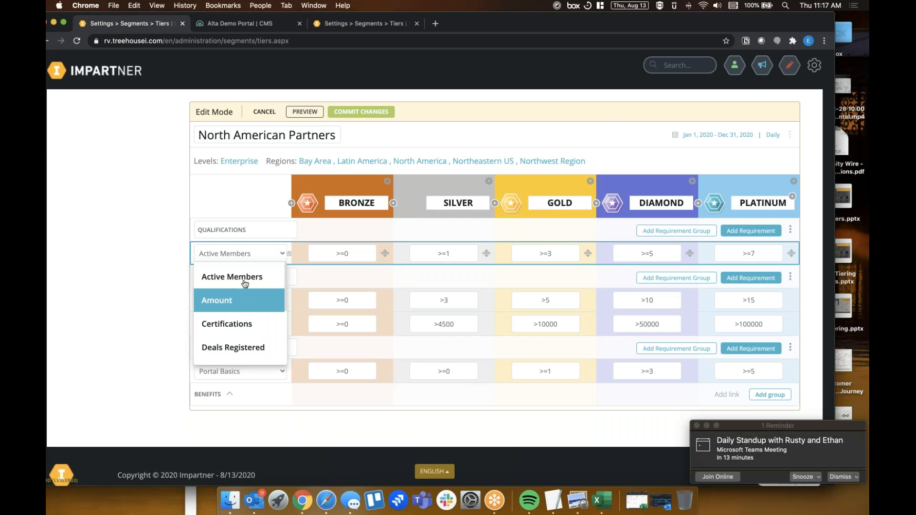
{"action": "scroll", "coordinate": [246, 289], "scroll_direction": "down", "scroll_amount": 3}
{"action": "scroll", "coordinate": [246, 289], "scroll_direction": "down", "scroll_amount": 3}
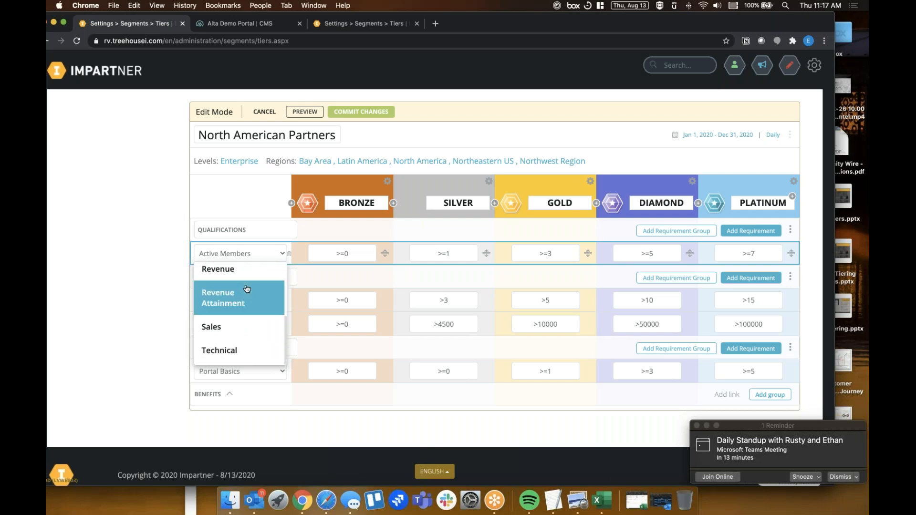
{"action": "scroll", "coordinate": [245, 289], "scroll_direction": "up", "scroll_amount": 6}
{"action": "left_click", "coordinate": [167, 276]}
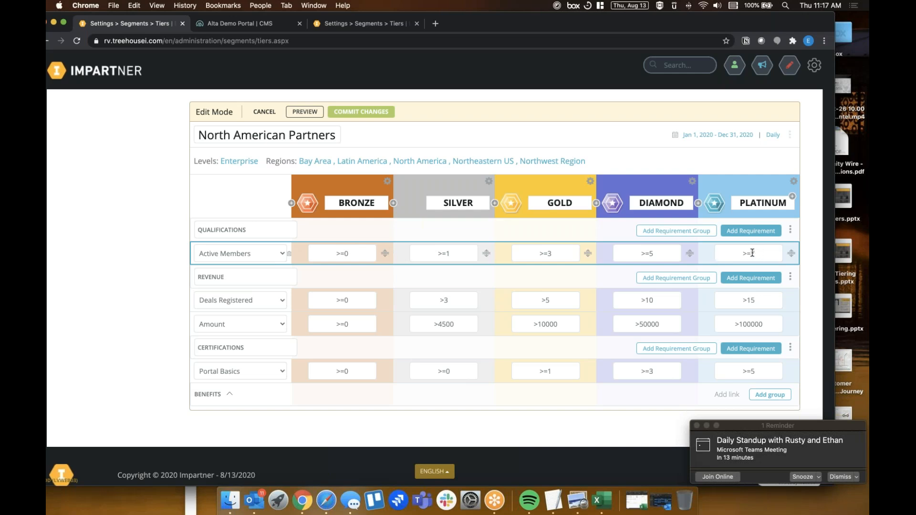
Review the Platinum threshold for Active Members, the Revenue group and the Portal Basics requirement under Certifications
{"action": "left_click_drag", "start_coordinate": [756, 253], "coordinate": [738, 257]}
{"action": "scroll", "coordinate": [519, 275], "scroll_direction": "down", "scroll_amount": 1}
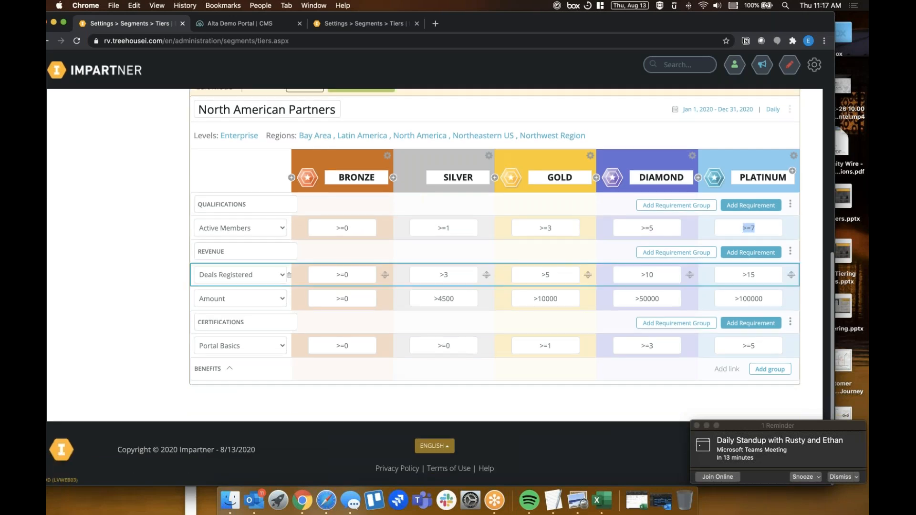
{"action": "left_click_drag", "start_coordinate": [249, 247], "coordinate": [191, 252]}
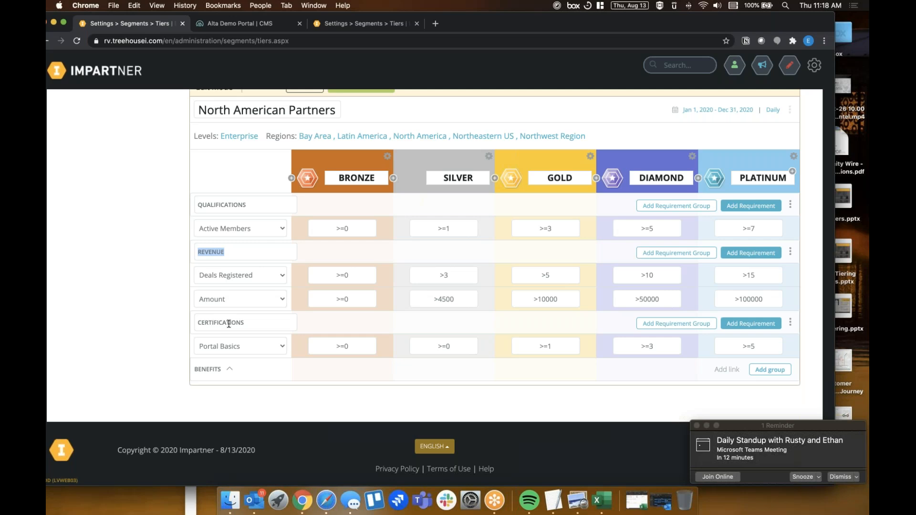
{"action": "left_click", "coordinate": [238, 347]}
{"action": "key", "text": "Escape"}
Expand the Benefits section and review the commission percentages set for each tier
{"action": "left_click", "coordinate": [219, 370]}
{"action": "scroll", "coordinate": [427, 350], "scroll_direction": "down", "scroll_amount": 2}
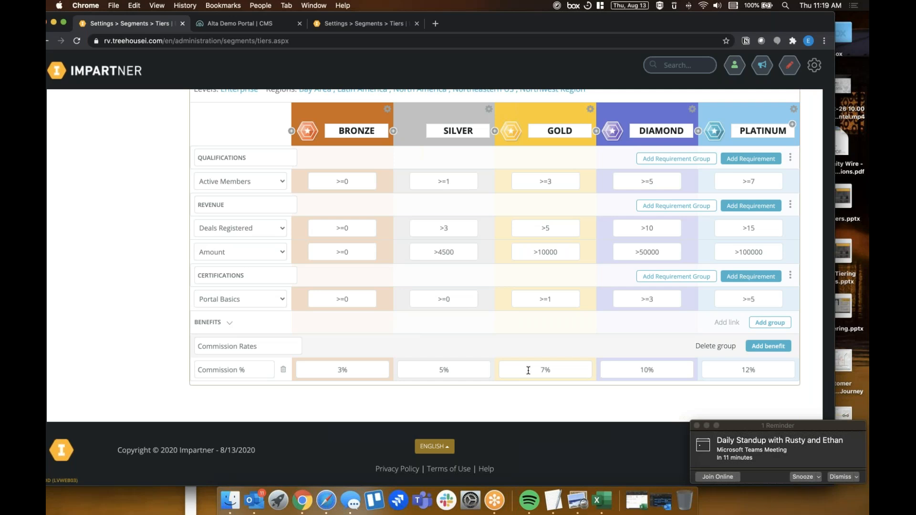
{"action": "scroll", "coordinate": [529, 371], "scroll_direction": "up", "scroll_amount": 3}
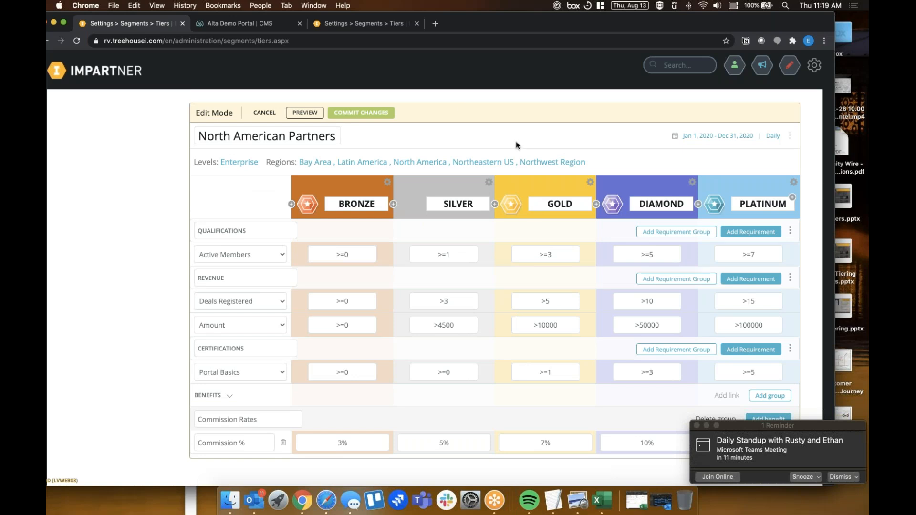
Switch to the Alta Demo Portal, open the Program Compliance Manager page for editing, and review the components available to add
{"action": "left_click", "coordinate": [256, 28]}
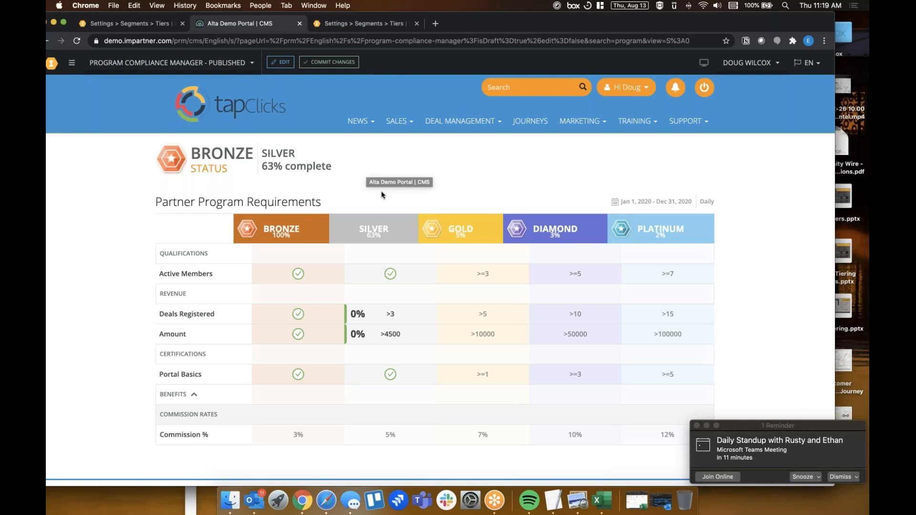
{"action": "scroll", "coordinate": [382, 193], "scroll_direction": "down", "scroll_amount": 2}
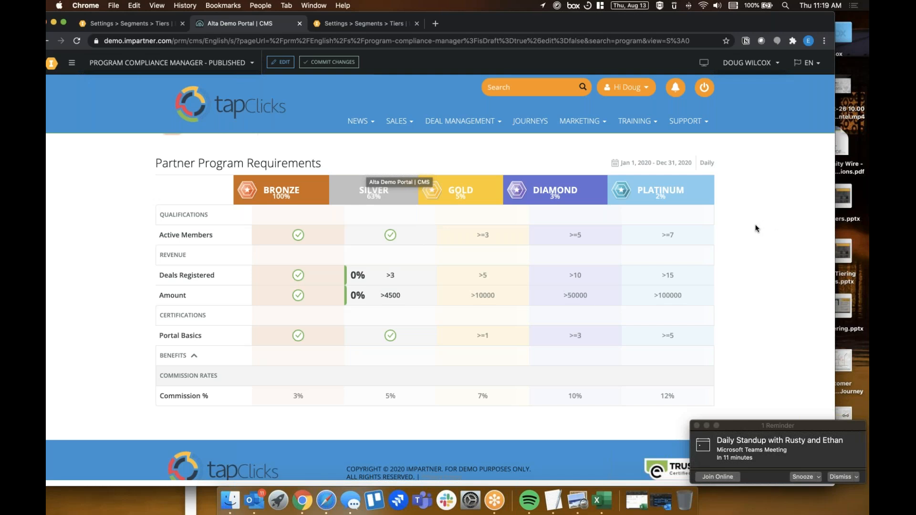
{"action": "left_click", "coordinate": [282, 62]}
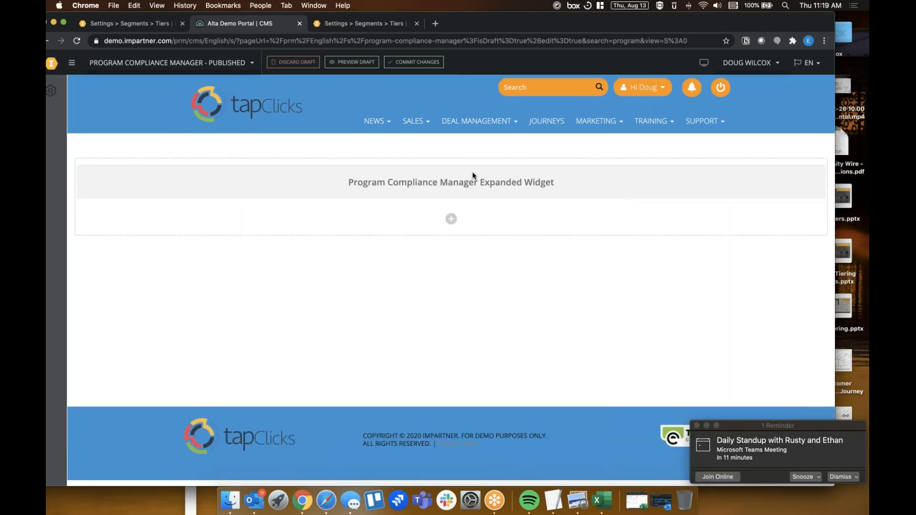
{"action": "mouse_move", "coordinate": [473, 172]}
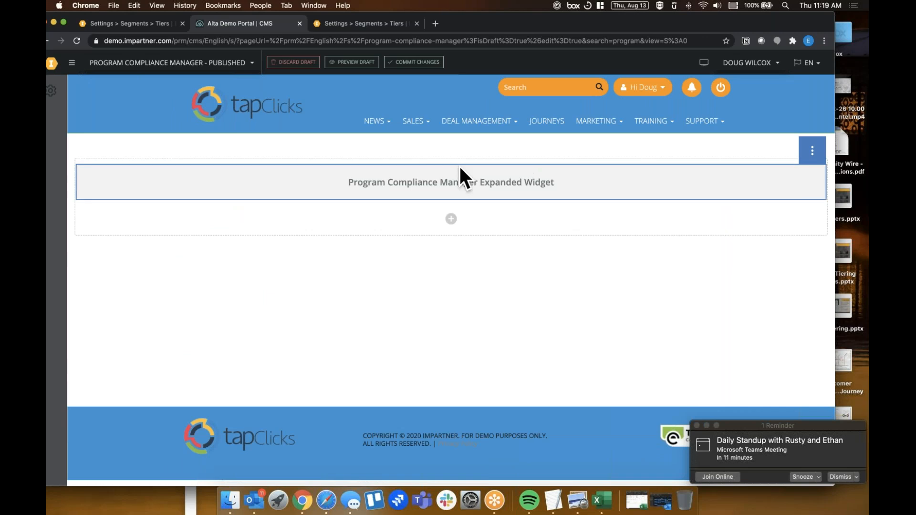
{"action": "left_click", "coordinate": [451, 219]}
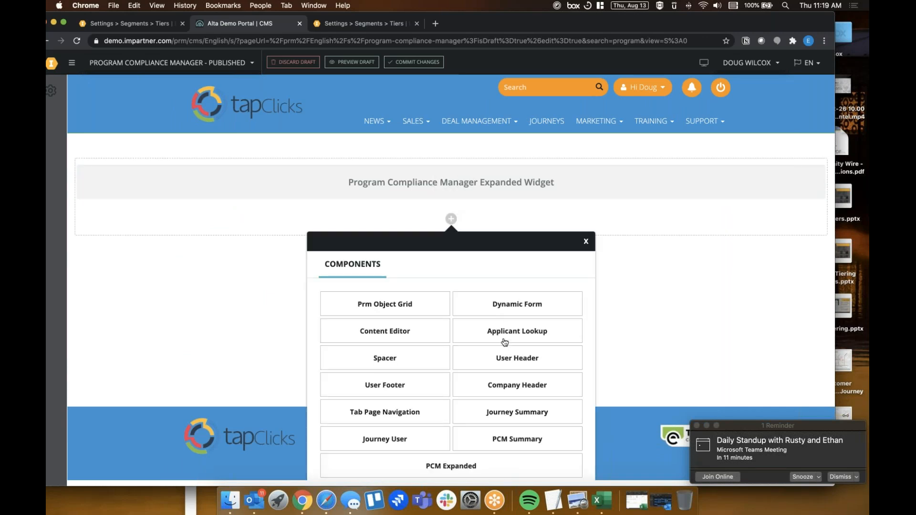
{"action": "scroll", "coordinate": [505, 342], "scroll_direction": "down", "scroll_amount": 1}
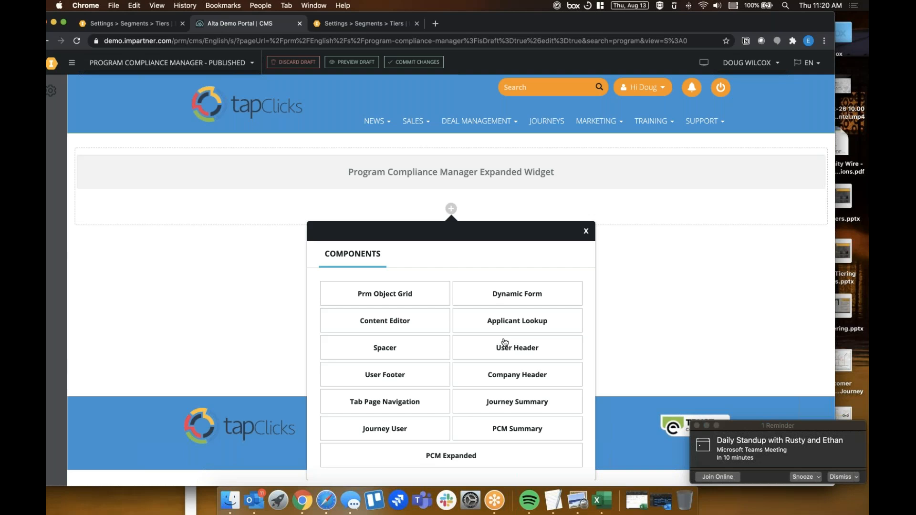
{"action": "left_click", "coordinate": [587, 231]}
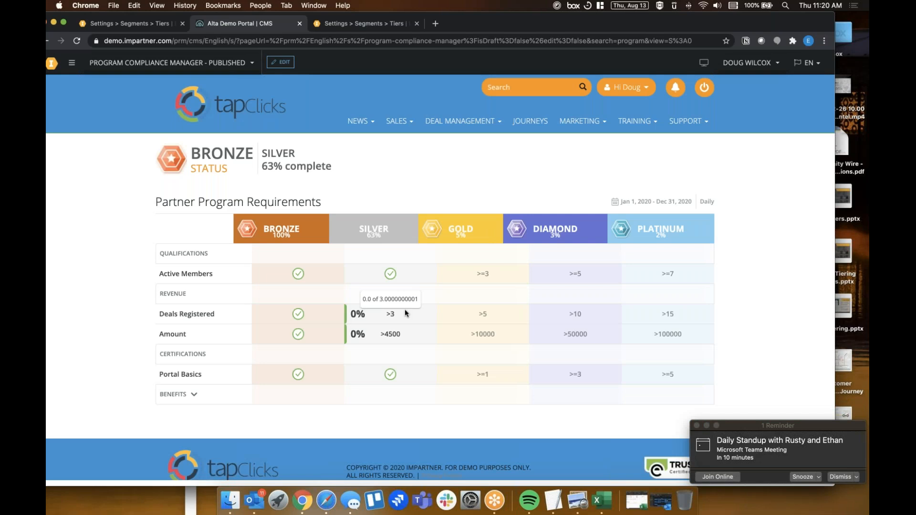
Review the partner's current tier status and progress toward Silver, including the Deals Registered and Amount requirements
{"action": "scroll", "coordinate": [276, 299], "scroll_direction": "down", "scroll_amount": 1}
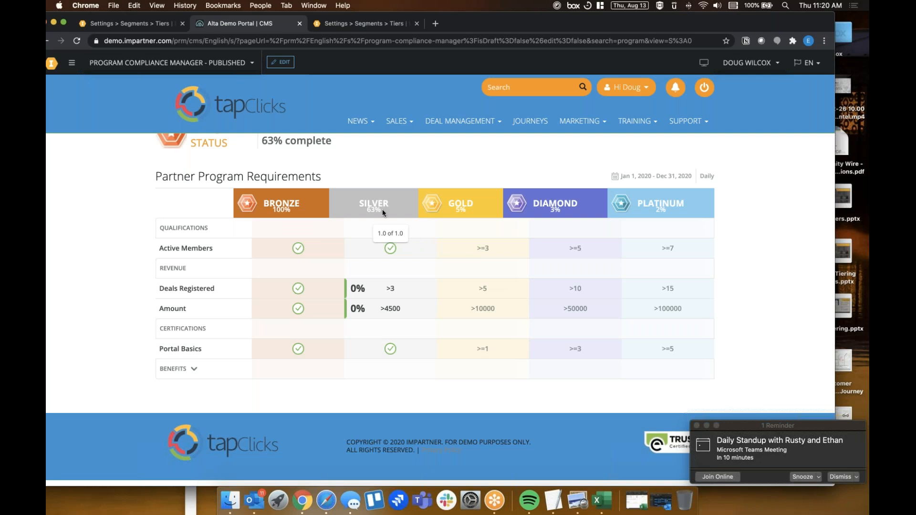
{"action": "scroll", "coordinate": [339, 204], "scroll_direction": "up", "scroll_amount": 1}
{"action": "left_click_drag", "start_coordinate": [193, 150], "coordinate": [296, 153]}
{"action": "left_click_drag", "start_coordinate": [350, 314], "coordinate": [366, 315]}
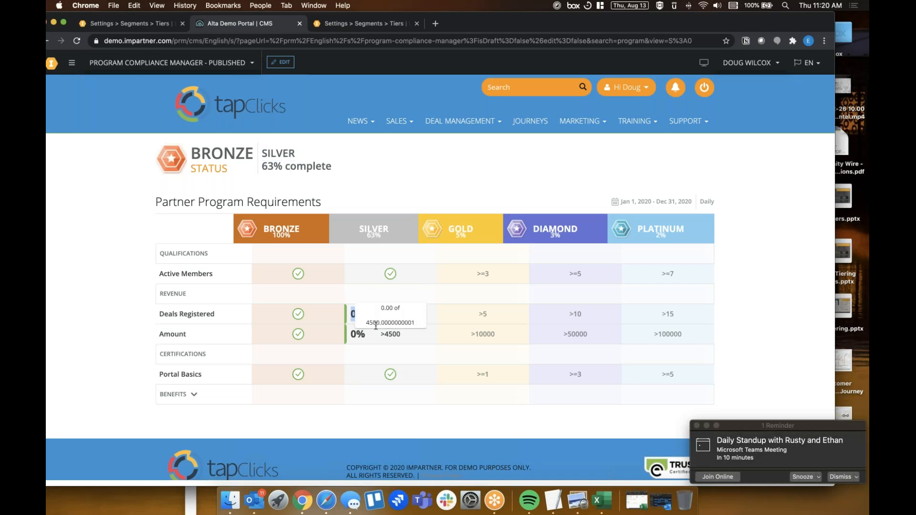
{"action": "scroll", "coordinate": [376, 326], "scroll_direction": "down", "scroll_amount": 1}
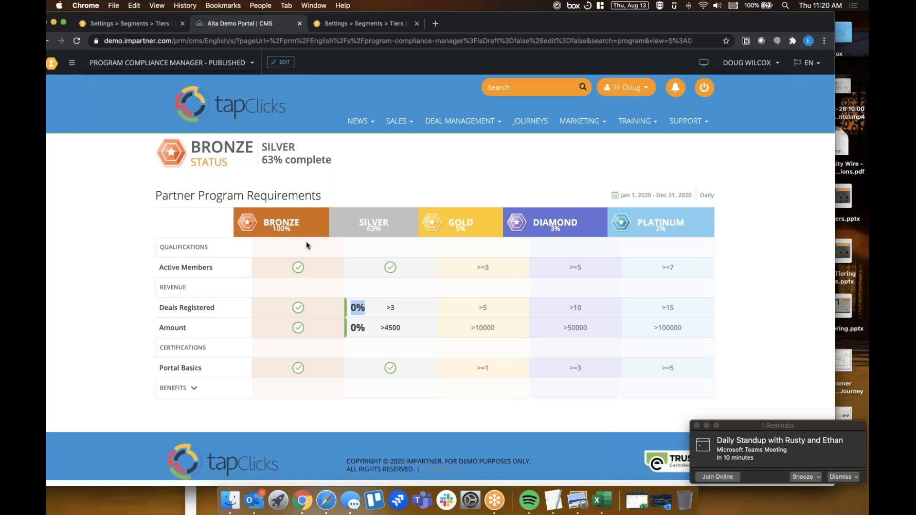
{"action": "double_click", "coordinate": [225, 147]}
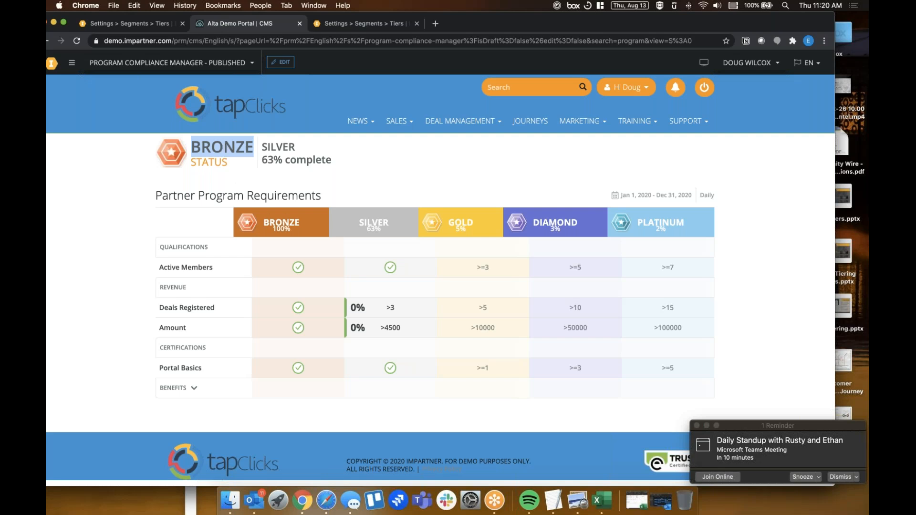
{"action": "left_click", "coordinate": [285, 224]}
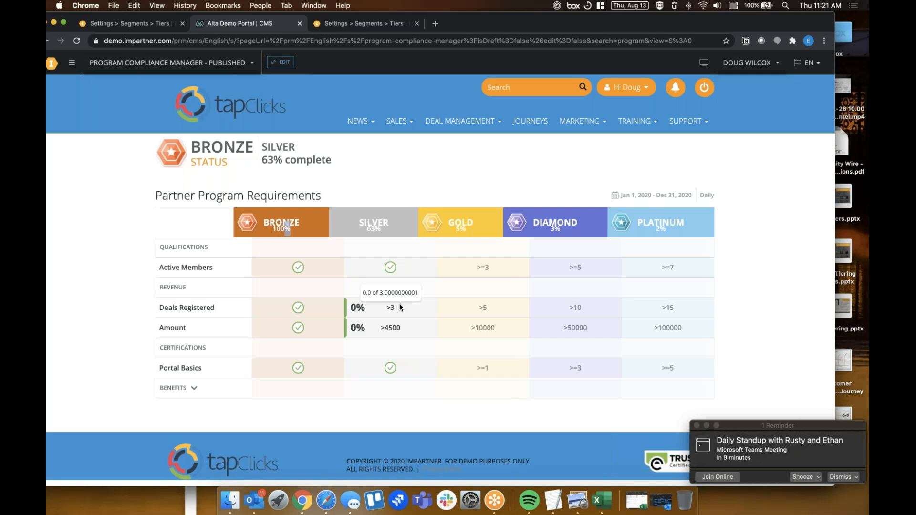
{"action": "mouse_move", "coordinate": [348, 307]}
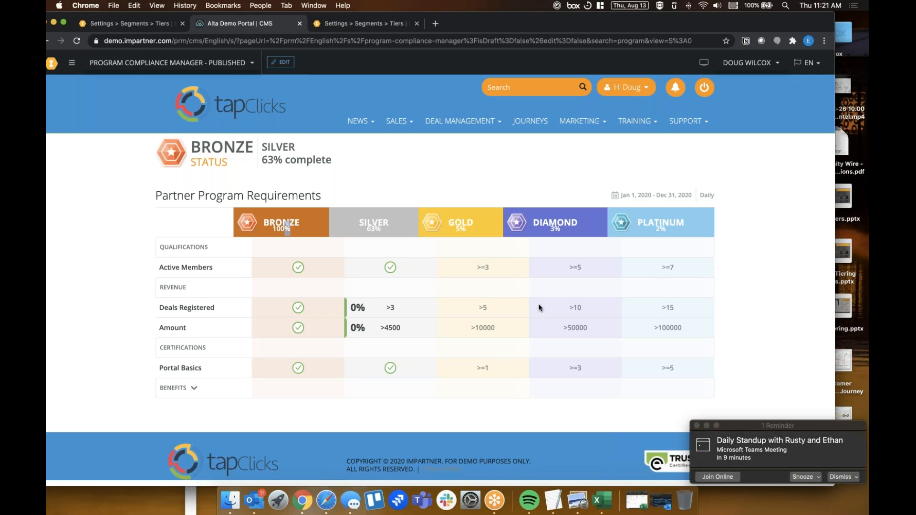
{"action": "scroll", "coordinate": [494, 312], "scroll_direction": "up", "scroll_amount": 1}
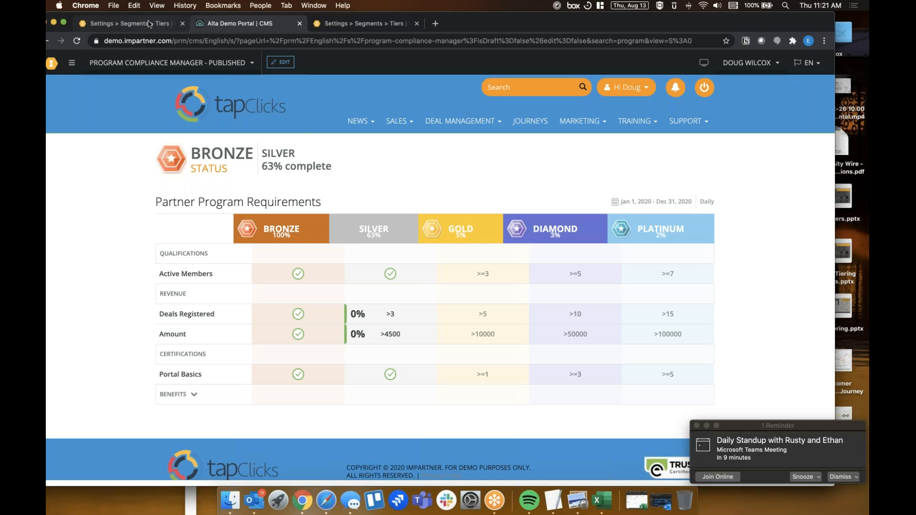
Return to the Impartner administration site and open the Accounts list
{"action": "left_click", "coordinate": [129, 23]}
{"action": "scroll", "coordinate": [228, 305], "scroll_direction": "up", "scroll_amount": 10}
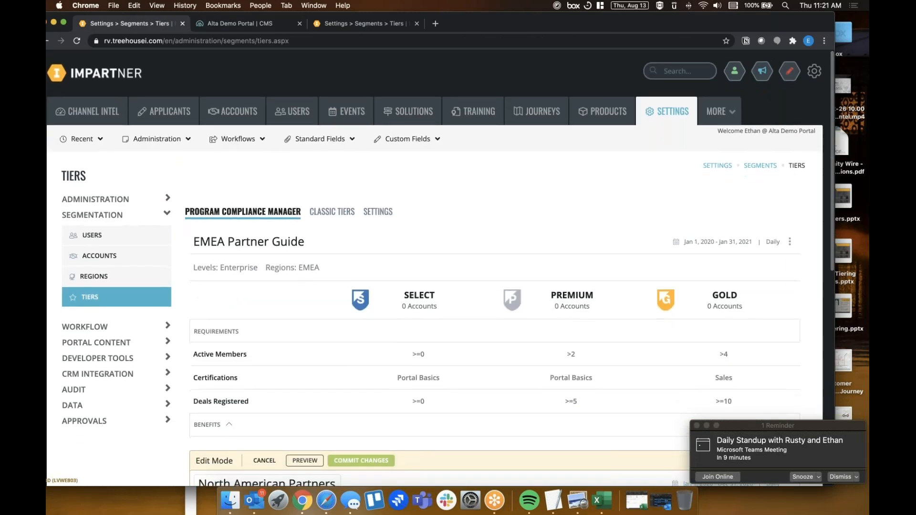
{"action": "left_click", "coordinate": [225, 113]}
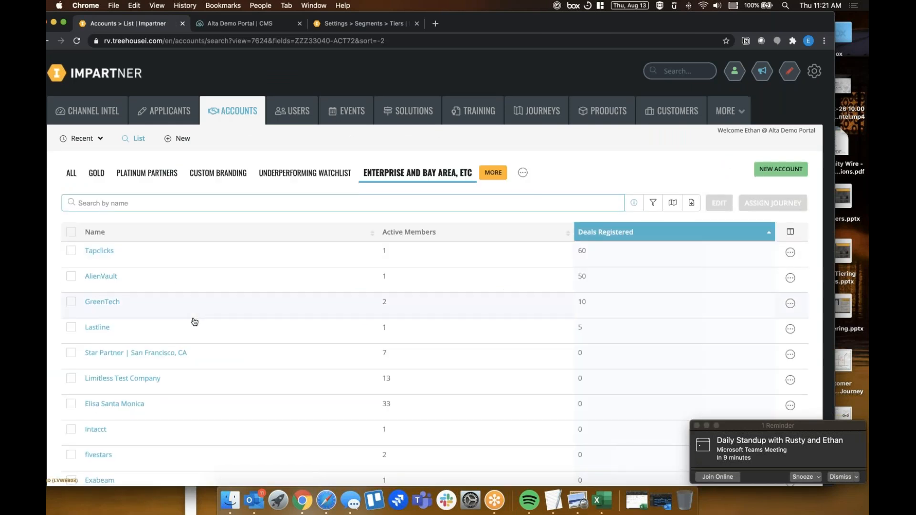
{"action": "scroll", "coordinate": [194, 320], "scroll_direction": "down", "scroll_amount": 3}
{"action": "scroll", "coordinate": [194, 321], "scroll_direction": "up", "scroll_amount": 3}
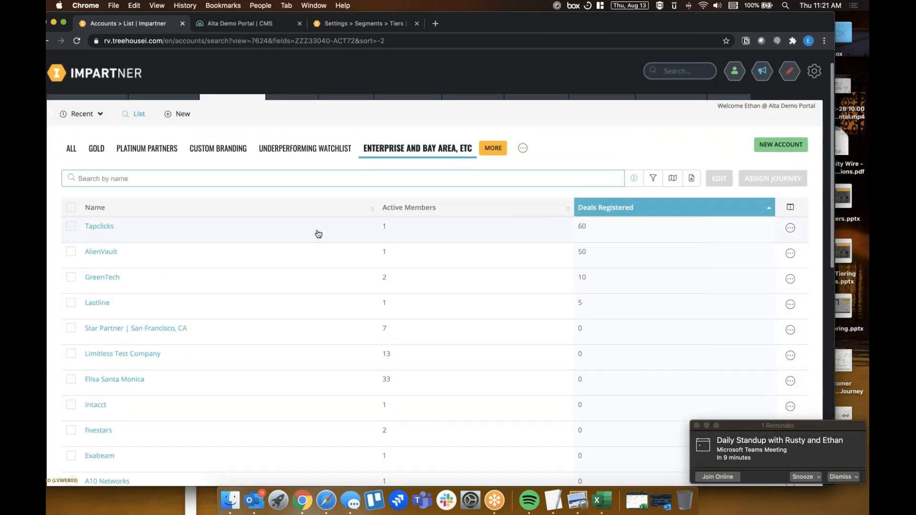
Open the Tapclicks account for editing and go to its Tiers page
{"action": "left_click", "coordinate": [100, 228]}
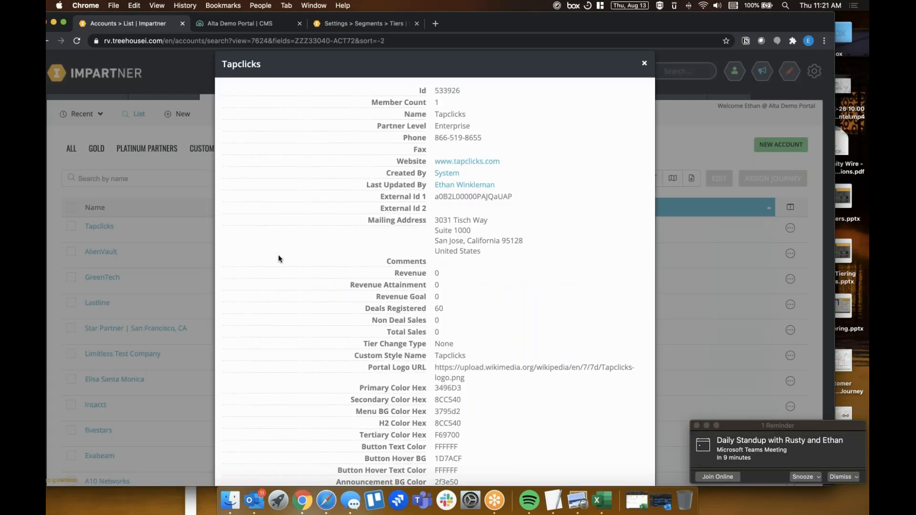
{"action": "scroll", "coordinate": [429, 329], "scroll_direction": "down", "scroll_amount": 10}
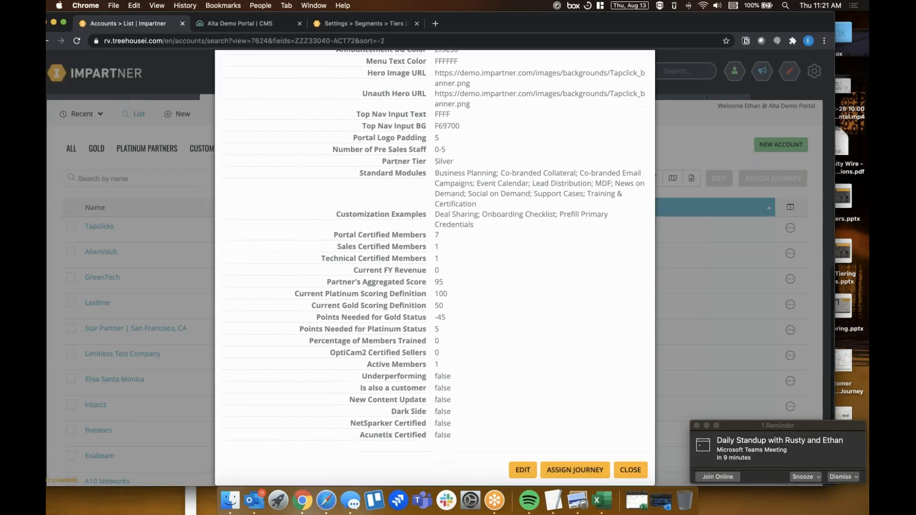
{"action": "left_click", "coordinate": [522, 470]}
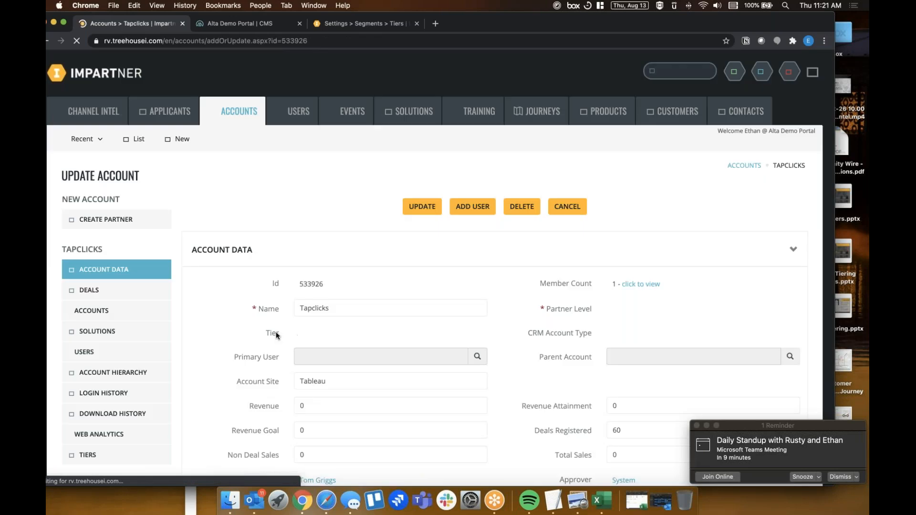
{"action": "left_click", "coordinate": [101, 457]}
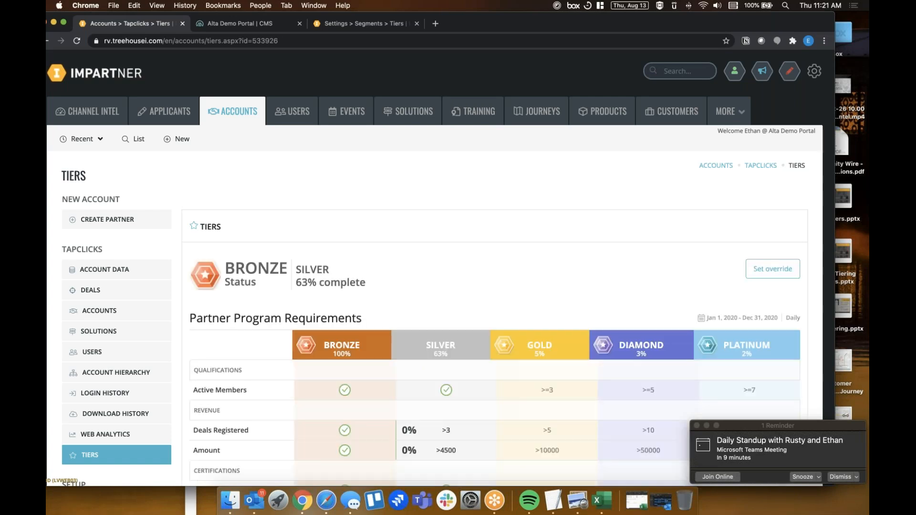
Check the Tapclicks account's progress on the partner program requirements, including Deals Registered for Silver
{"action": "scroll", "coordinate": [440, 287], "scroll_direction": "down", "scroll_amount": 4}
{"action": "scroll", "coordinate": [345, 315], "scroll_direction": "down", "scroll_amount": 1}
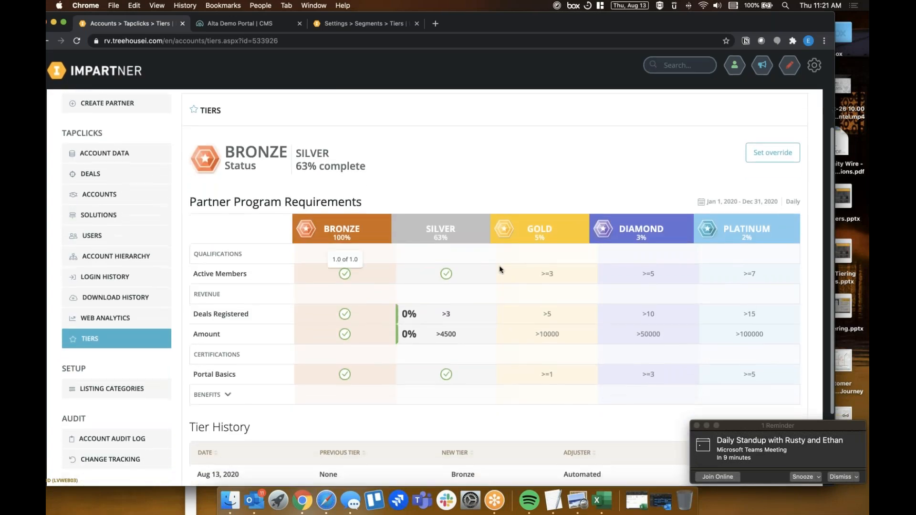
{"action": "mouse_move", "coordinate": [456, 316]}
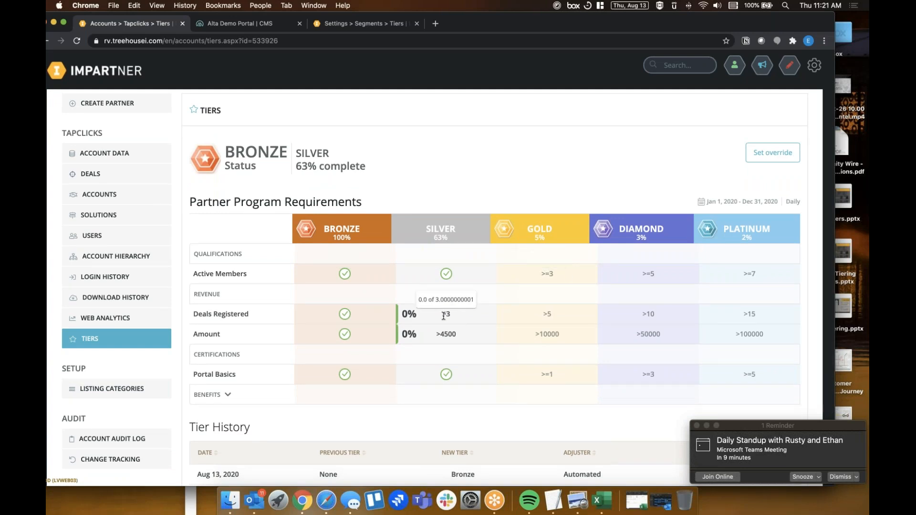
Expand the Aug 13, 2020 entry in the Tier History and review its requirements against the actual values
{"action": "scroll", "coordinate": [457, 316], "scroll_direction": "down", "scroll_amount": 4}
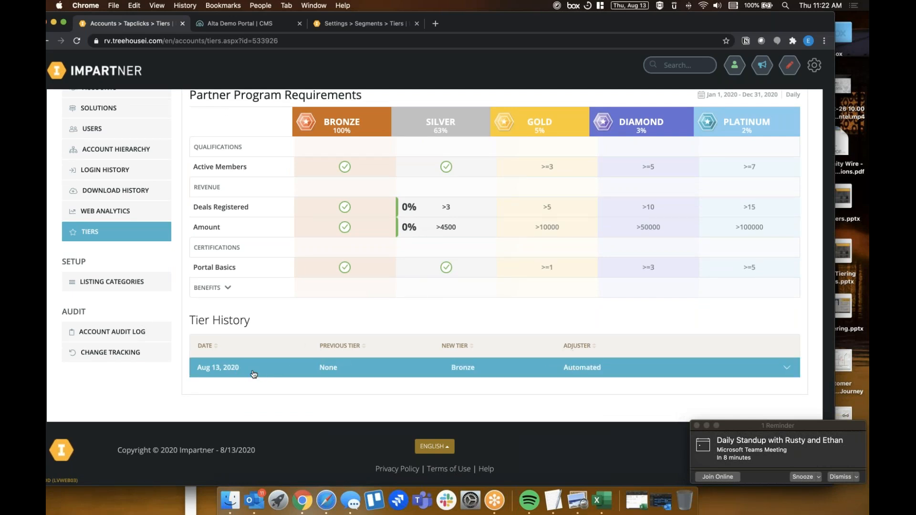
{"action": "left_click", "coordinate": [609, 373]}
{"action": "scroll", "coordinate": [485, 388], "scroll_direction": "down", "scroll_amount": 3}
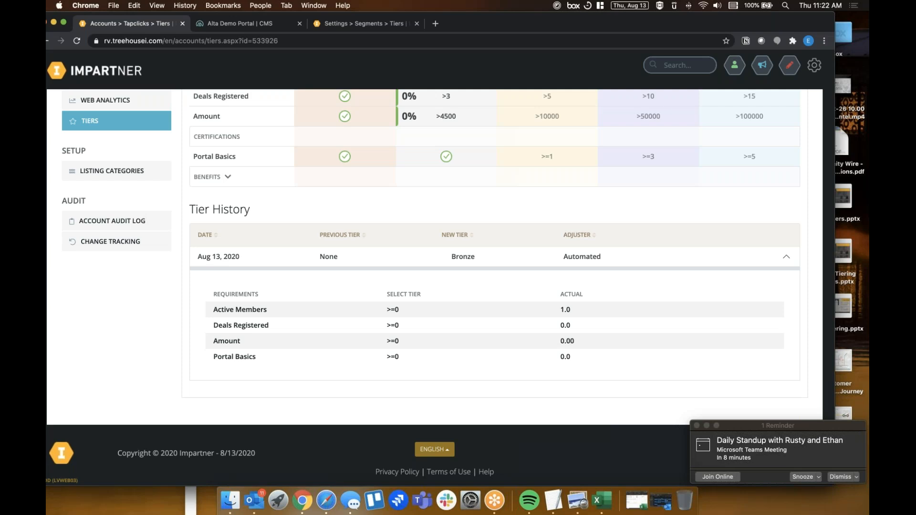
{"action": "scroll", "coordinate": [497, 307], "scroll_direction": "up", "scroll_amount": 1}
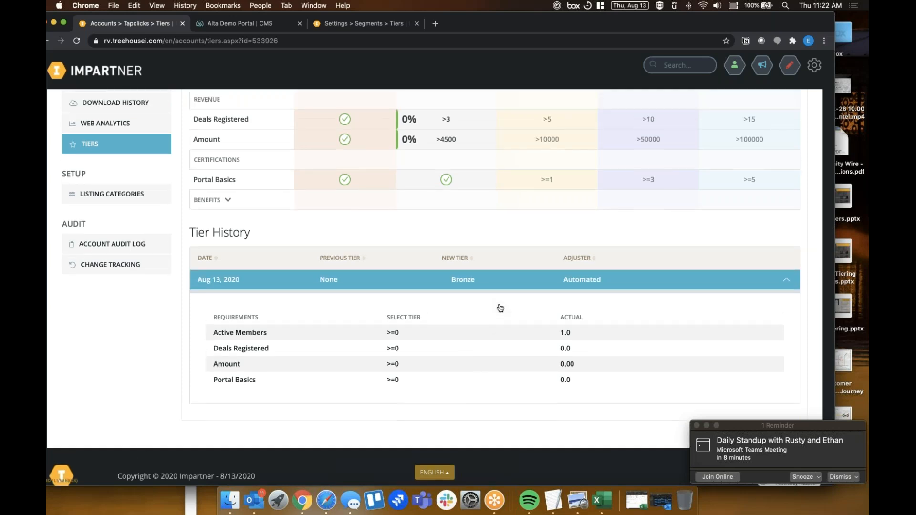
Start a tier override with Diamond as the new tier status, examine the expiration date and notes fields, and cancel the override
{"action": "scroll", "coordinate": [500, 308], "scroll_direction": "up", "scroll_amount": 5}
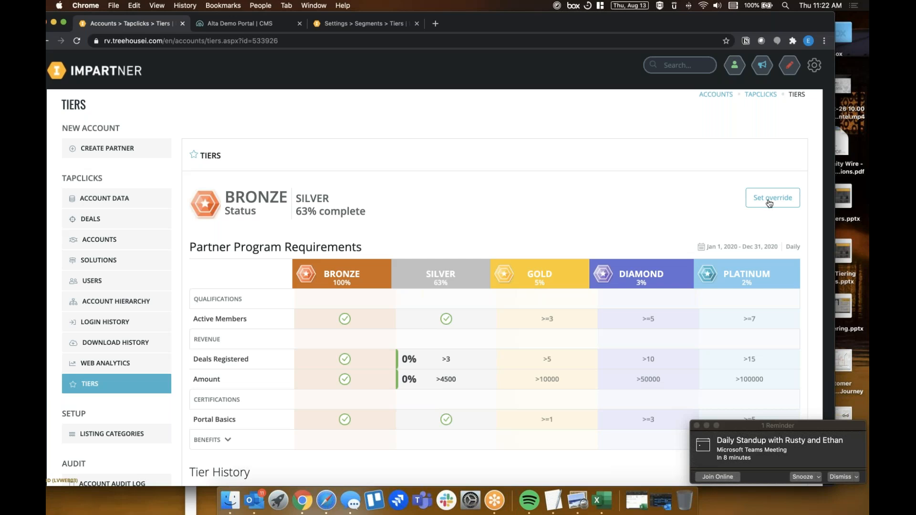
{"action": "left_click", "coordinate": [769, 204]}
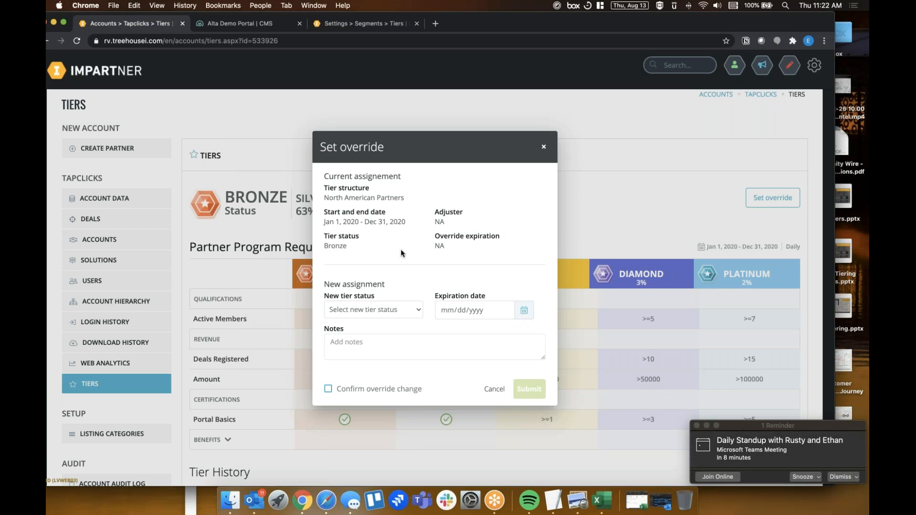
{"action": "scroll", "coordinate": [401, 253], "scroll_direction": "down", "scroll_amount": 1}
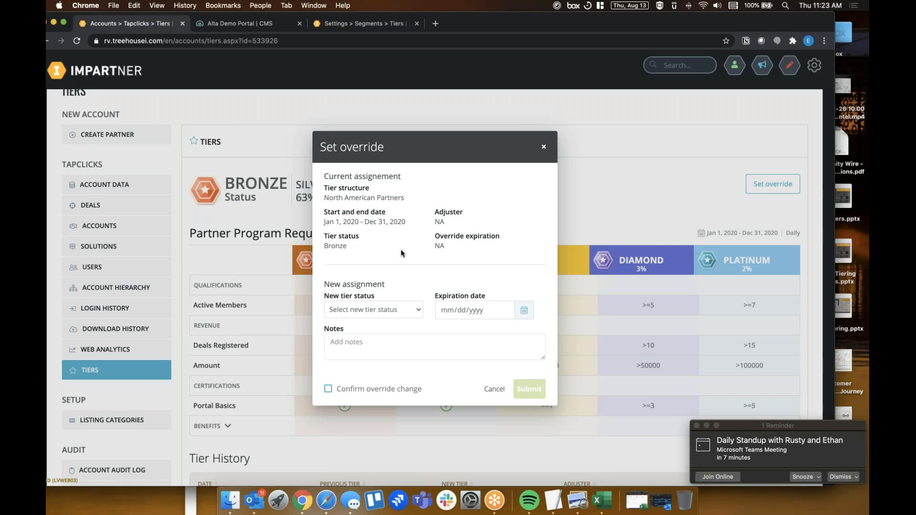
{"action": "left_click", "coordinate": [389, 304]}
{"action": "scroll", "coordinate": [375, 372], "scroll_direction": "down", "scroll_amount": 1}
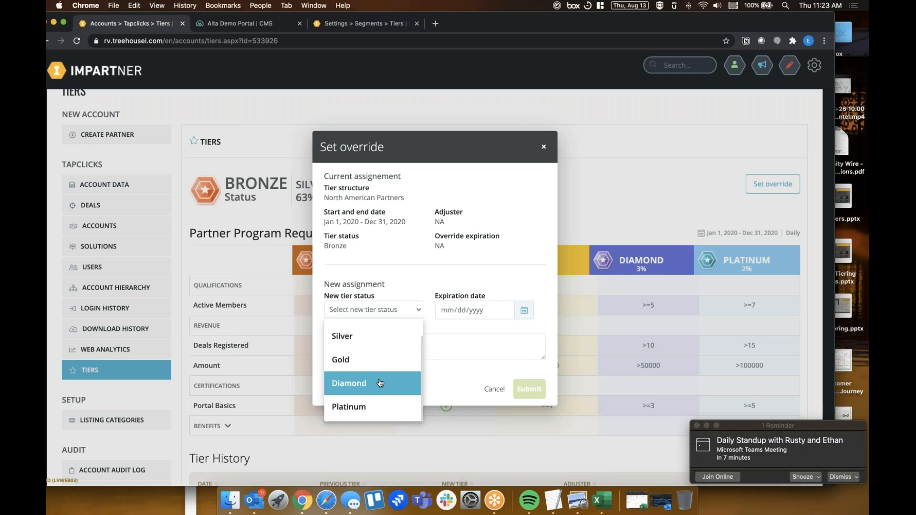
{"action": "left_click", "coordinate": [380, 383]}
{"action": "left_click", "coordinate": [471, 312]}
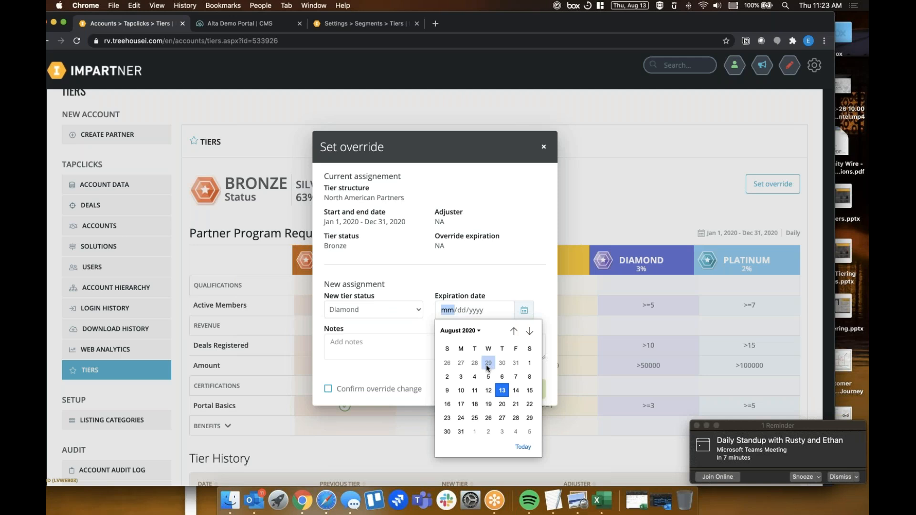
{"action": "left_click", "coordinate": [338, 347]}
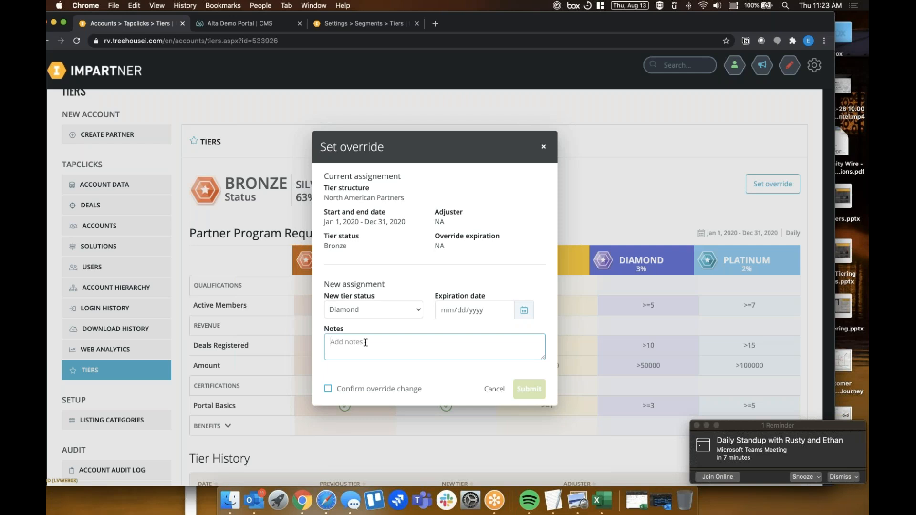
{"action": "left_click", "coordinate": [492, 389]}
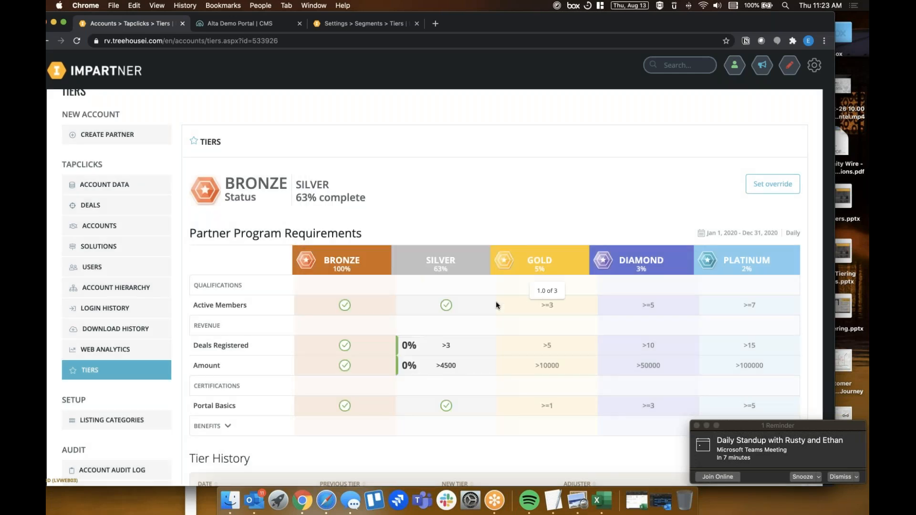